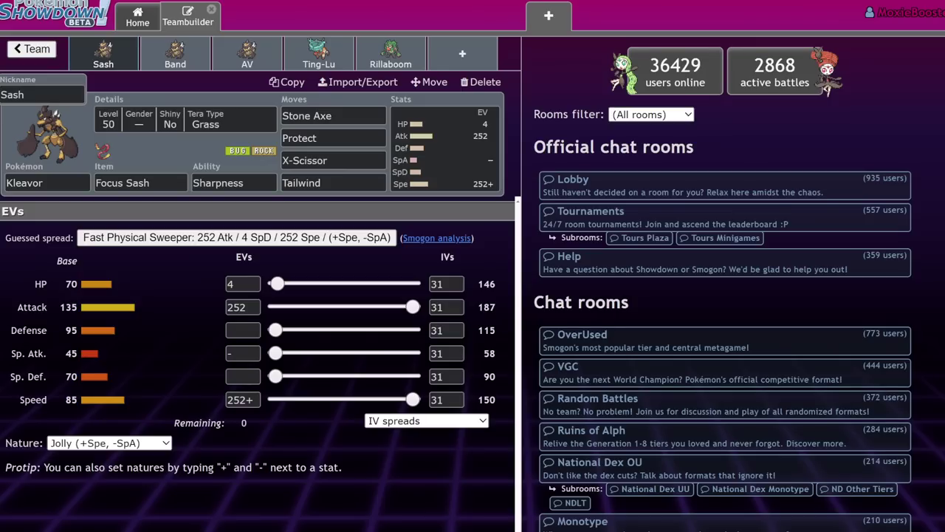
- Add Scyther to the box as a new Pokémon
{"action": "left_click", "coordinate": [47, 183]}
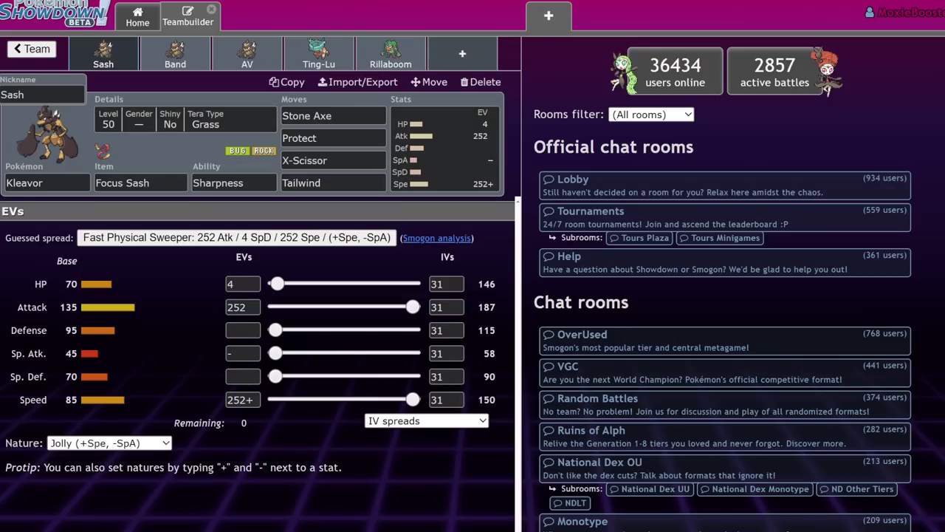
{"action": "left_click", "coordinate": [481, 82]}
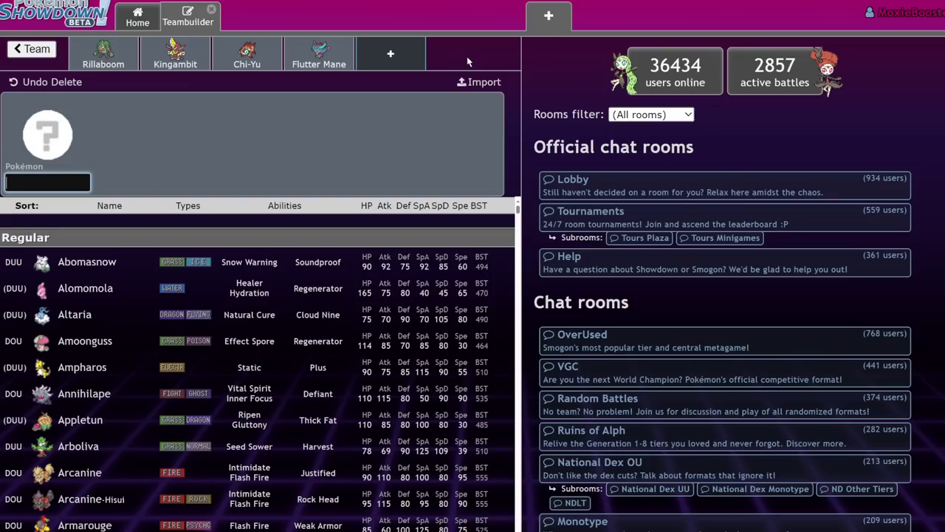
{"action": "type", "text": "scy"}
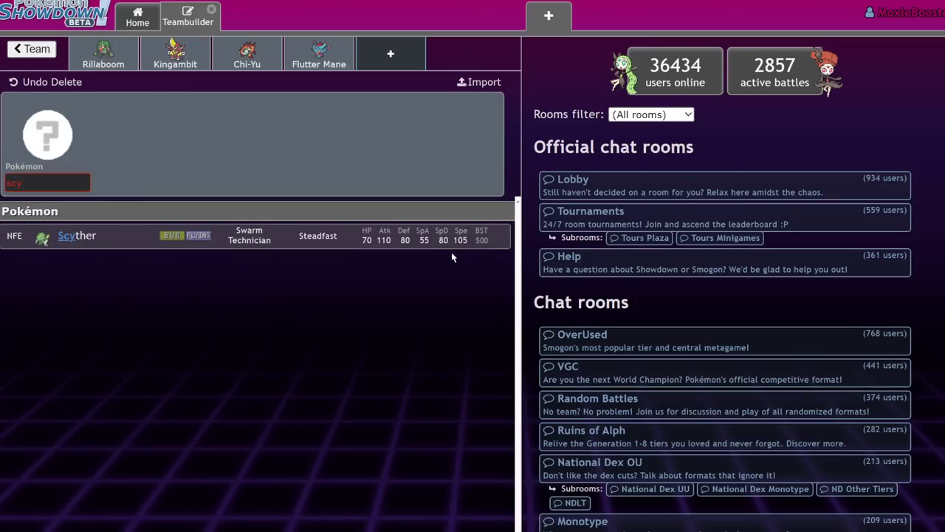
{"action": "left_click", "coordinate": [448, 242]}
- Add Scizor as another new Pokémon, switching it from the Mega form to regular Scizor
{"action": "left_click", "coordinate": [451, 52]}
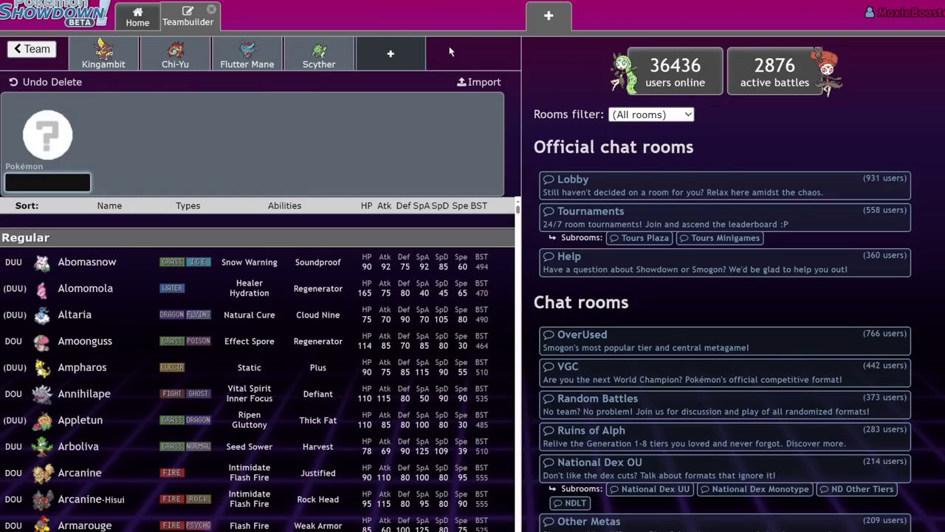
{"action": "type", "text": "sci"}
{"action": "left_click", "coordinate": [380, 263]}
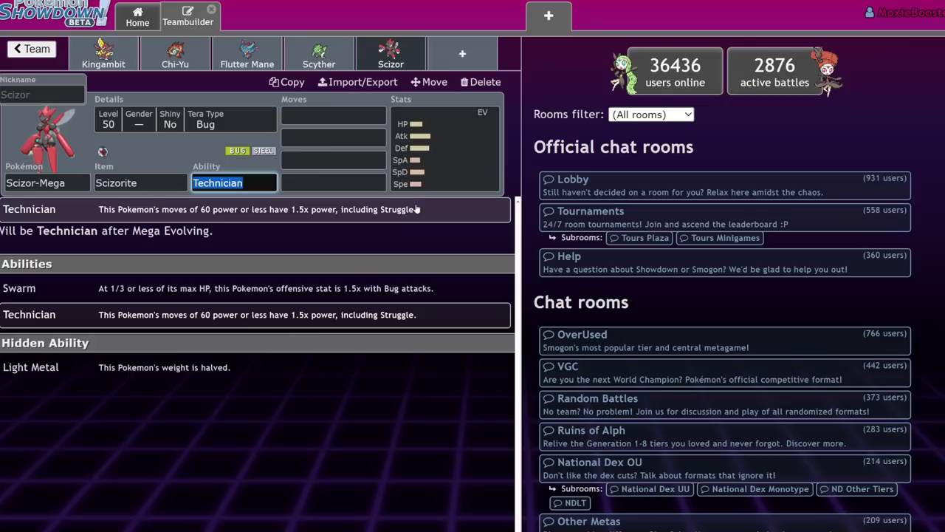
{"action": "left_click", "coordinate": [45, 184]}
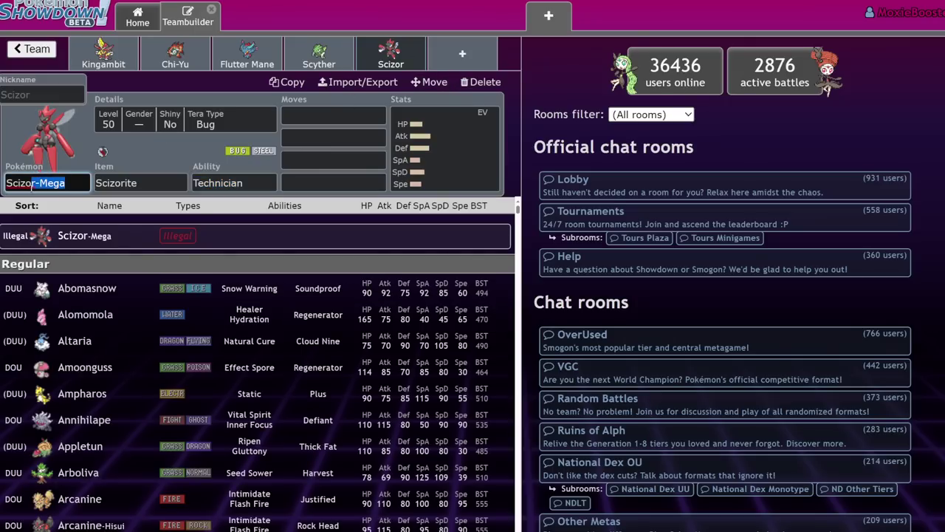
{"action": "key", "text": "BackSpace"}
{"action": "key", "text": "Return"}
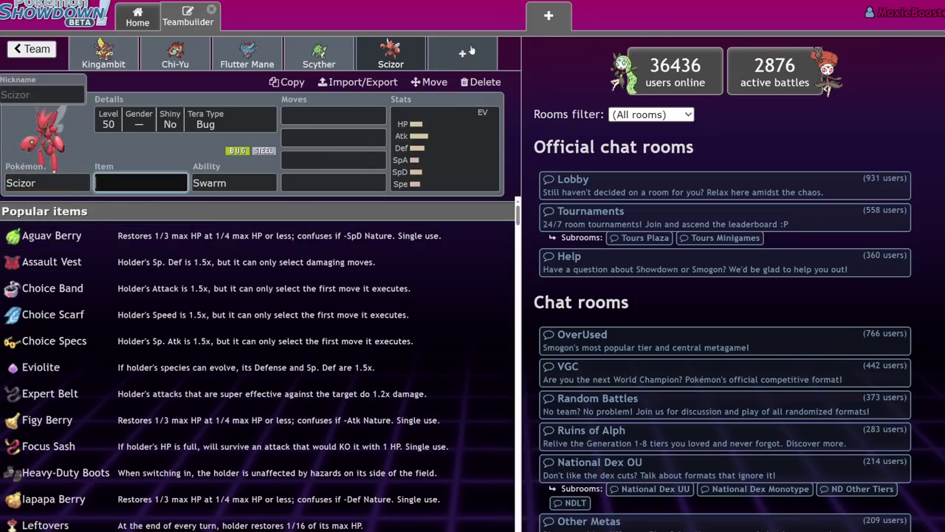
- Add a fresh Kleavor to the box beside Scizor
{"action": "left_click", "coordinate": [470, 44]}
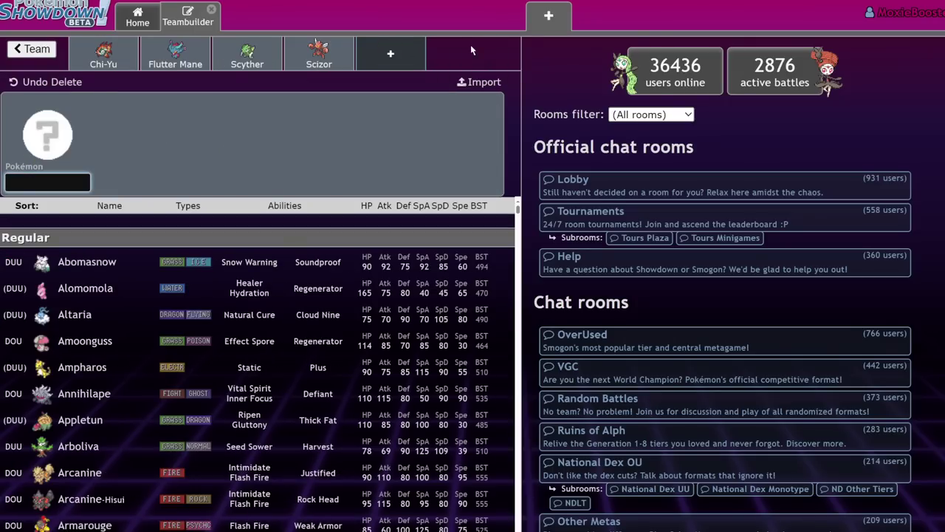
{"action": "type", "text": "kle"}
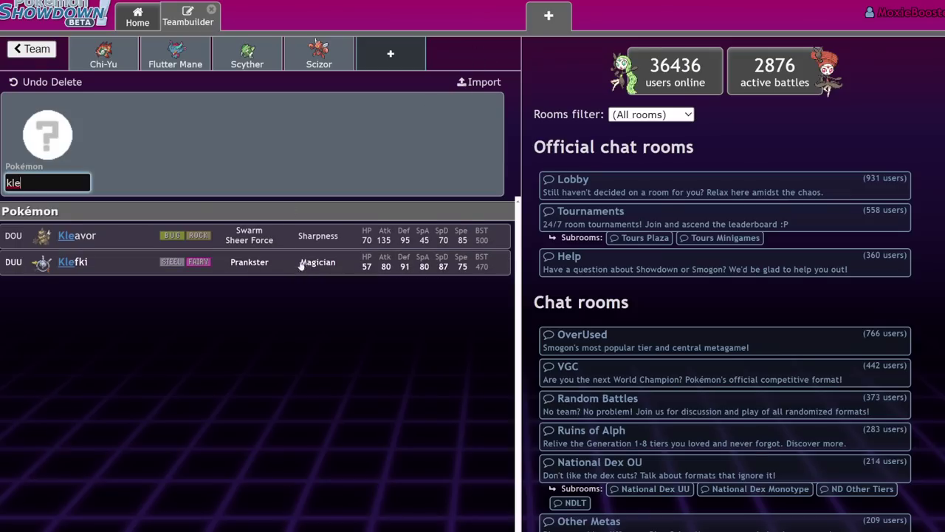
{"action": "left_click", "coordinate": [307, 236]}
- Compare the base stats of the newly added Scyther, Scizor and Kleavor
{"action": "left_click", "coordinate": [246, 54]}
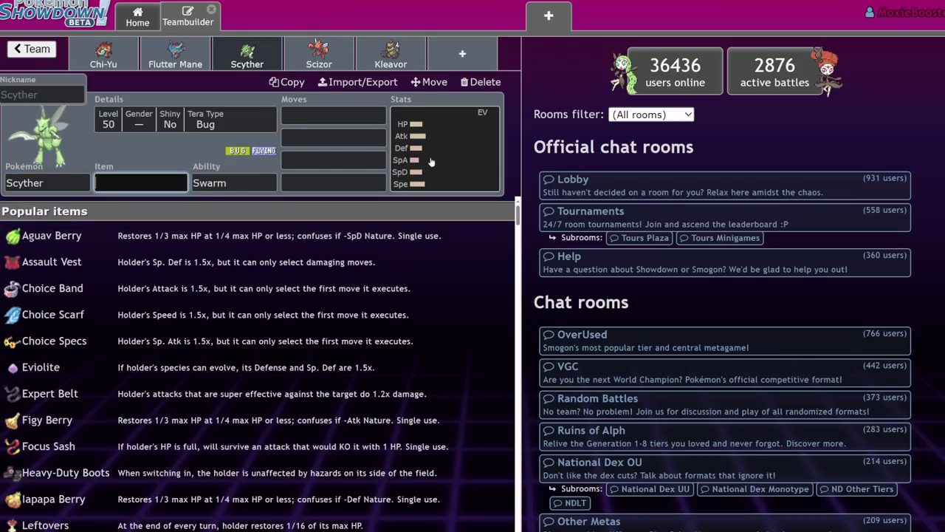
{"action": "left_click", "coordinate": [431, 162]}
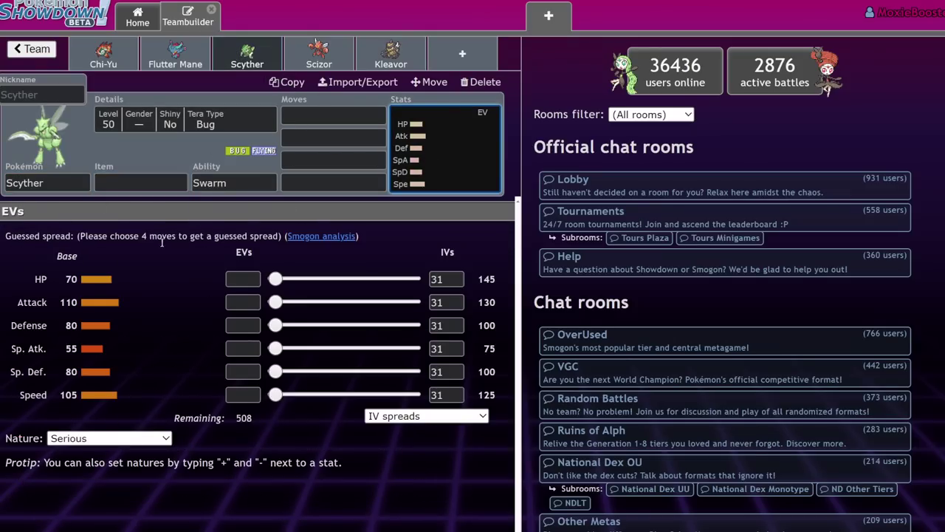
{"action": "left_click", "coordinate": [36, 185]}
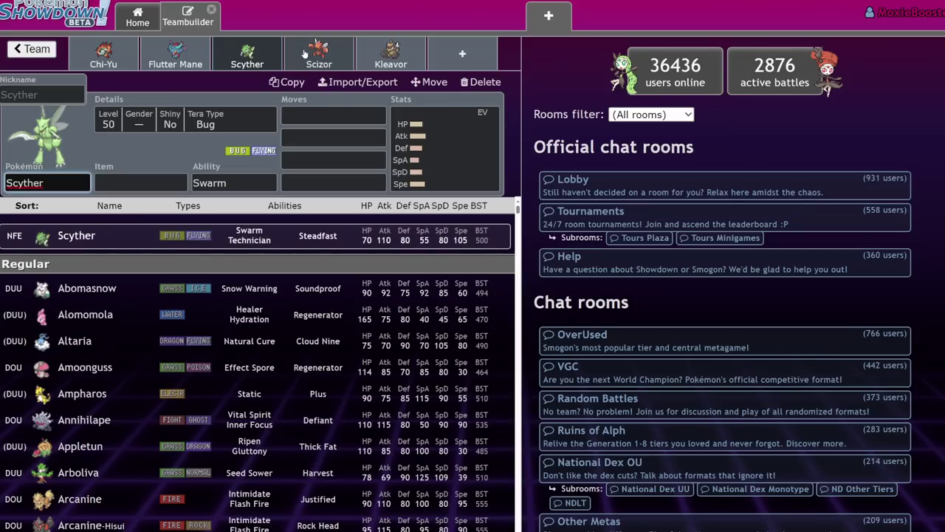
{"action": "left_click", "coordinate": [304, 55]}
{"action": "left_click", "coordinate": [365, 59]}
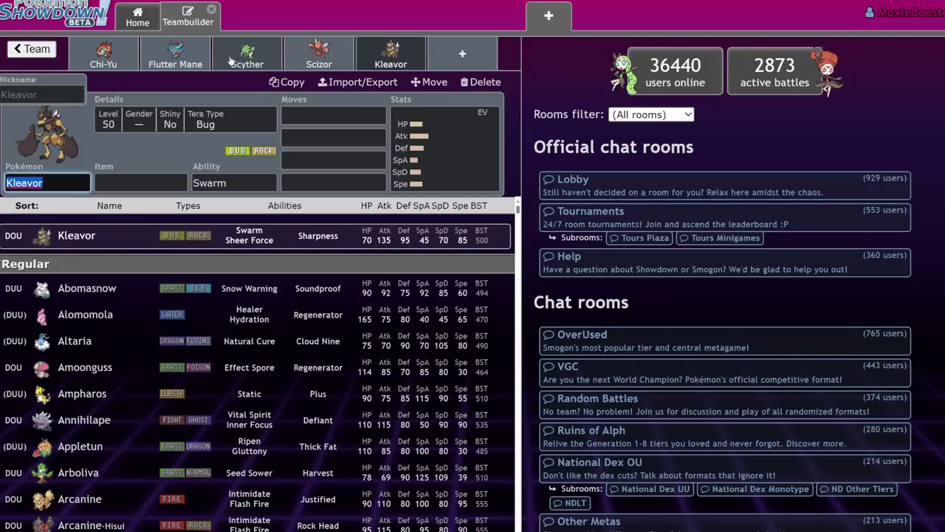
{"action": "left_click", "coordinate": [232, 61]}
{"action": "left_click", "coordinate": [319, 55]}
{"action": "left_click", "coordinate": [390, 55]}
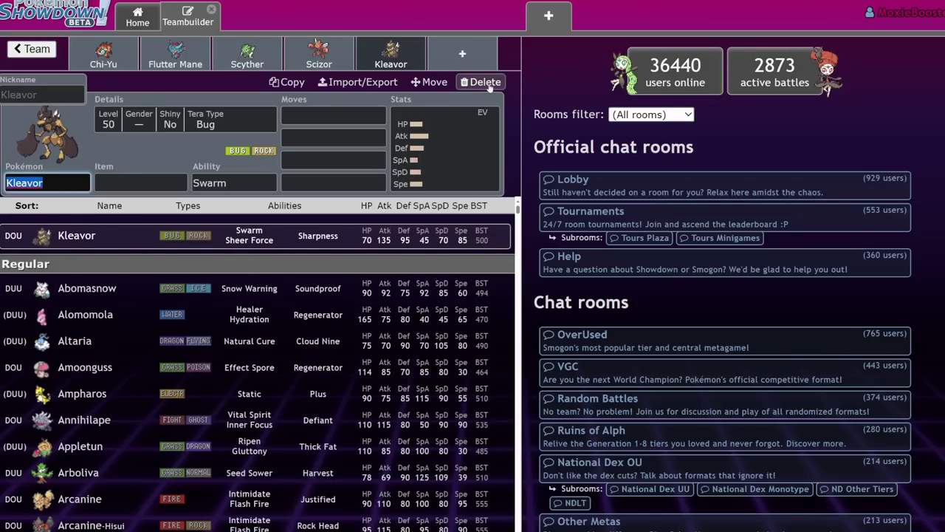
- Delete the newly added Kleavor, Scizor and Scyther from the box
{"action": "left_click", "coordinate": [485, 82]}
{"action": "left_click", "coordinate": [319, 55]}
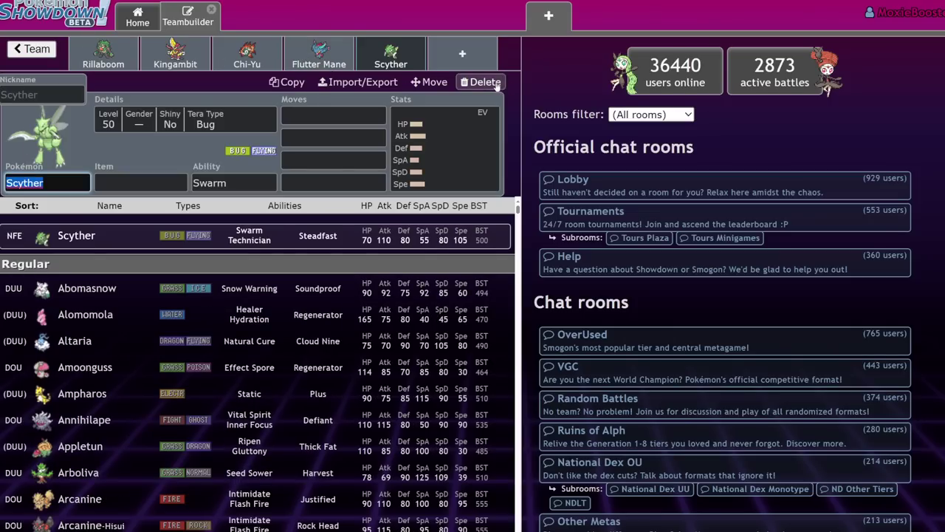
{"action": "left_click", "coordinate": [486, 82]}
- Open the Sash Kleavor set from the team overview and view its EVs and Stone Axe's move details
{"action": "left_click", "coordinate": [33, 49]}
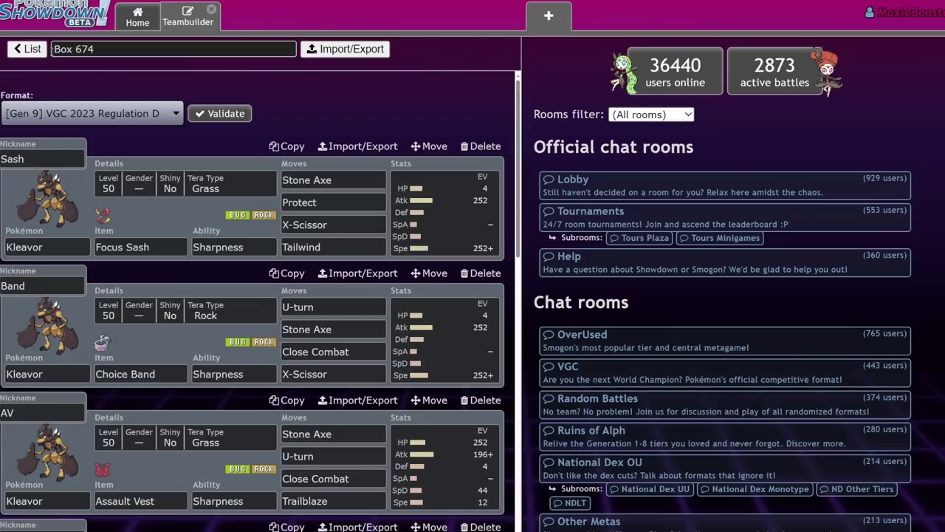
{"action": "left_click", "coordinate": [447, 242]}
{"action": "left_click", "coordinate": [350, 113]}
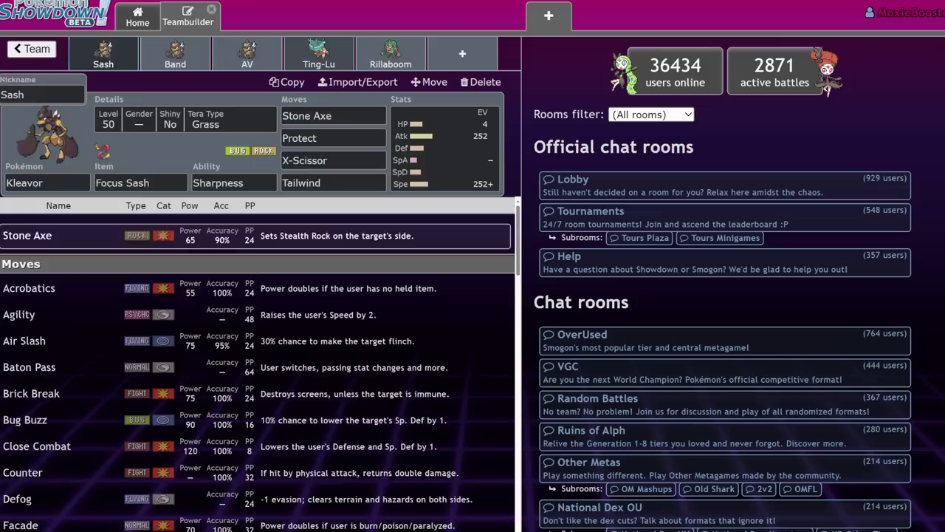
- Look up Stealth Rock for Ting-Lu's first move by searching "stea"
{"action": "left_click", "coordinate": [319, 55]}
{"action": "left_click", "coordinate": [321, 116]}
{"action": "type", "text": "stea"}
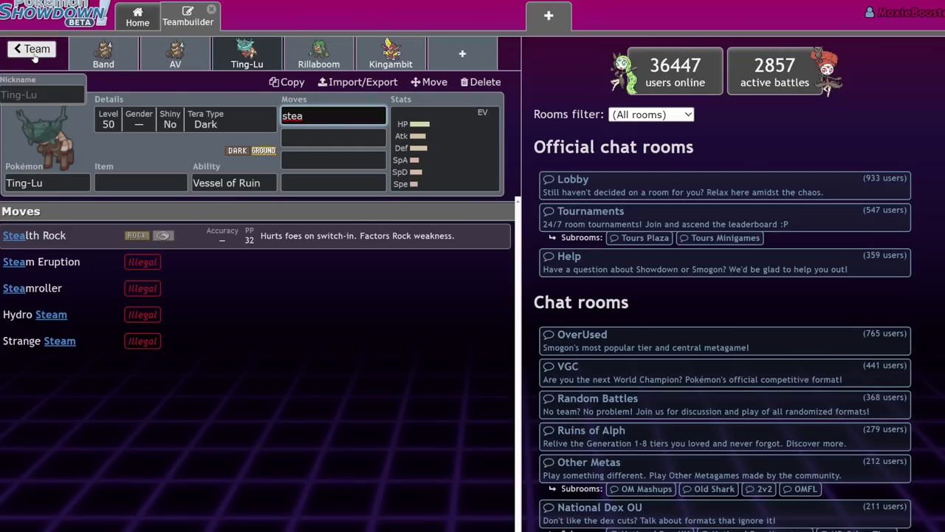
- Return to the Sash Kleavor set to check its stat spread and the Stone Axe entry again
{"action": "left_click", "coordinate": [33, 51]}
{"action": "left_click", "coordinate": [480, 218]}
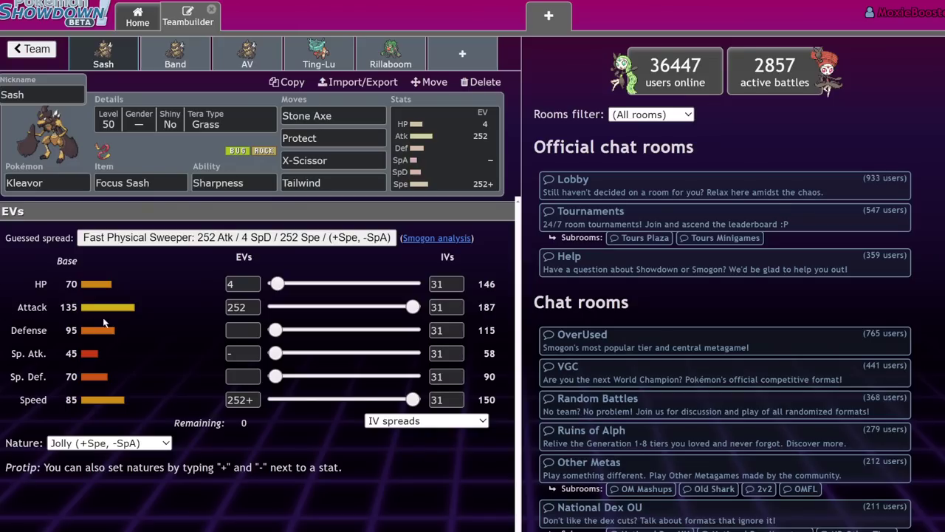
{"action": "left_click", "coordinate": [321, 118]}
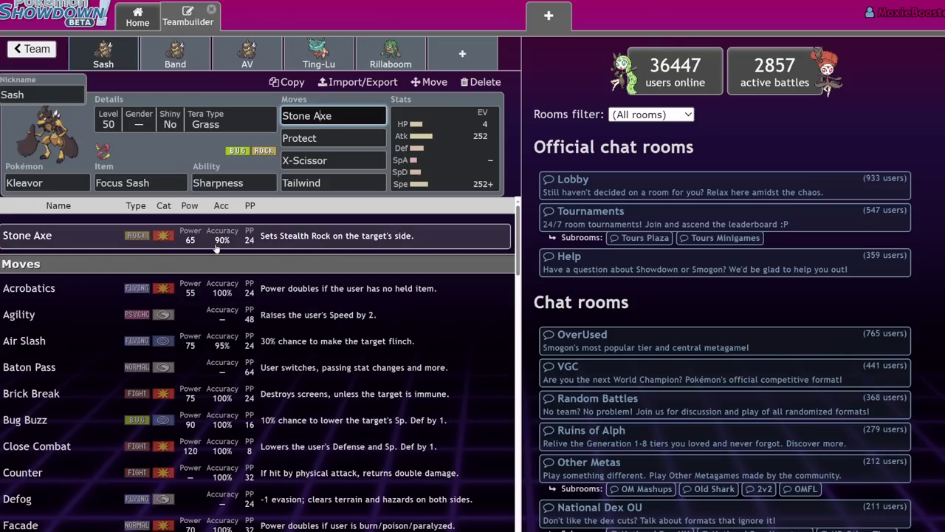
- Search Kleavor's second move slot for "rock" moves, and set the slot back to Protect
{"action": "key", "text": "Tab"}
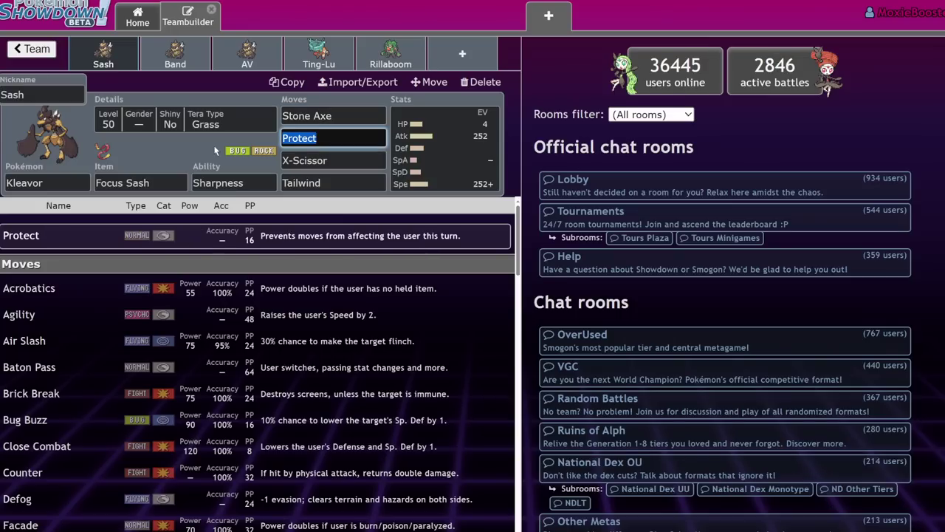
{"action": "type", "text": "rock"}
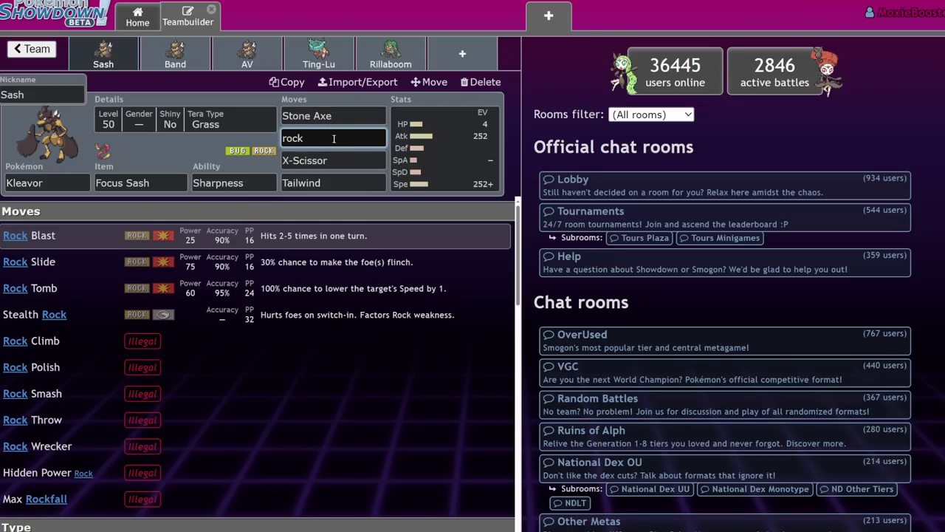
{"action": "key", "text": "ctrl+a"}
{"action": "type", "text": "prot"}
{"action": "key", "text": "Return"}
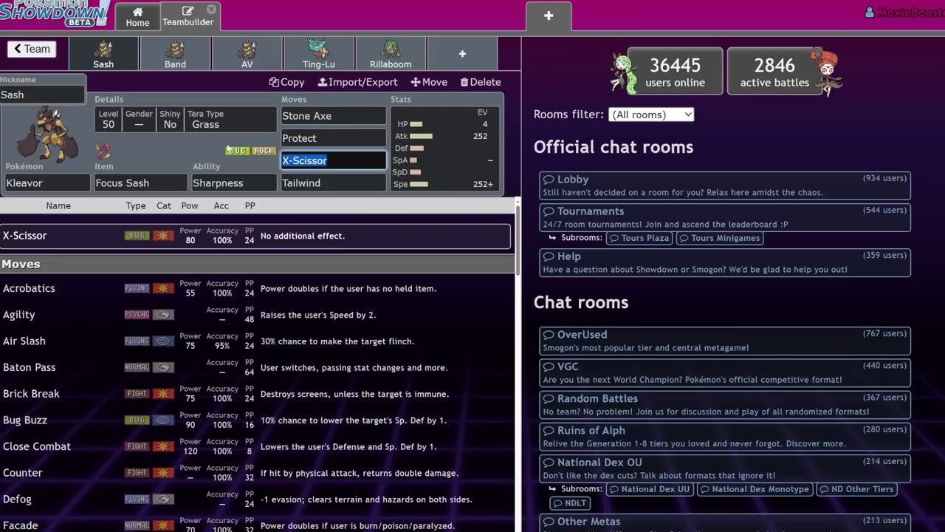
- Compare Stone Edge with Stone Axe in Kleavor's first move slot, and choose Stone Axe
{"action": "left_click", "coordinate": [340, 116]}
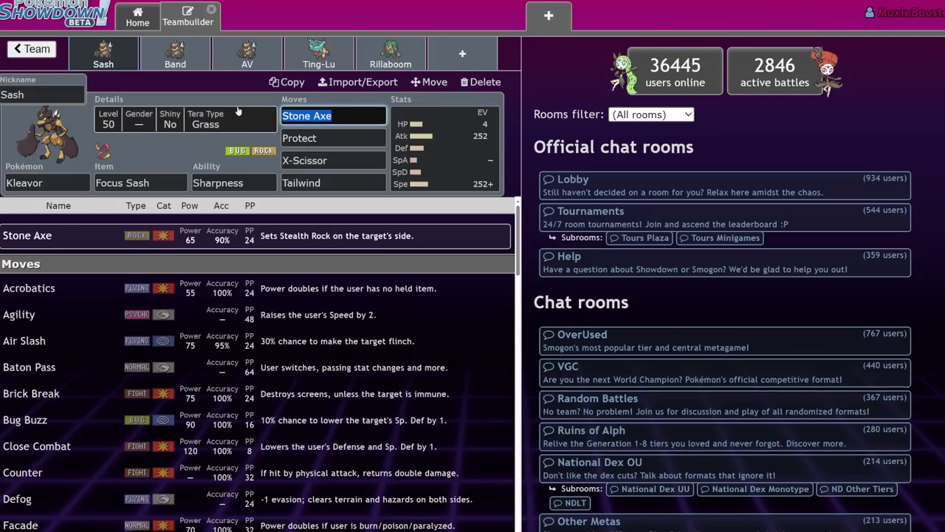
{"action": "type", "text": "stone e"}
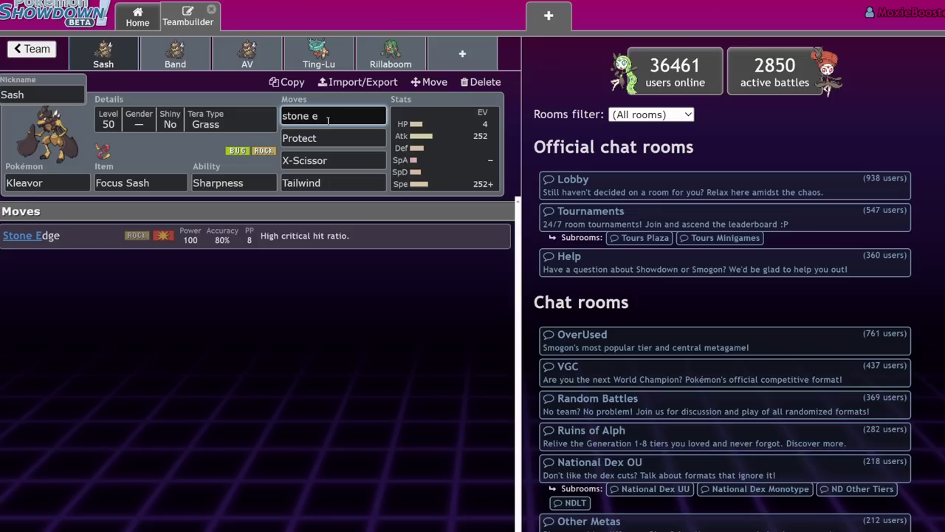
{"action": "left_click_drag", "start_coordinate": [319, 115], "coordinate": [309, 116]}
{"action": "key", "text": "BackSpace"}
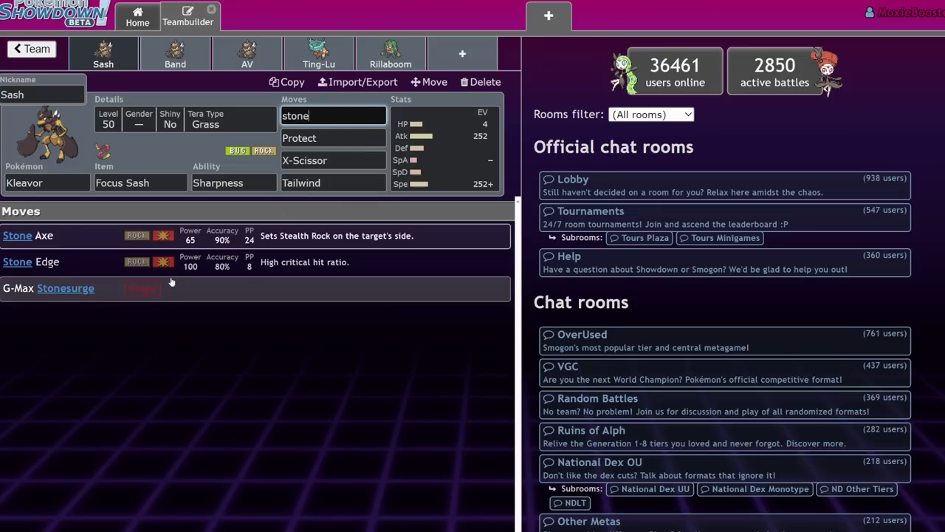
{"action": "left_click", "coordinate": [193, 244]}
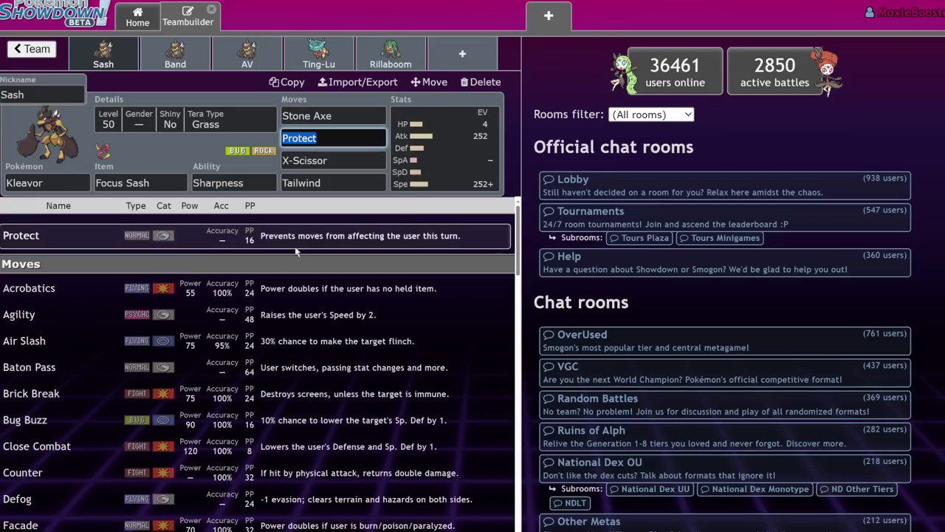
- Examine the Sash Kleavor's item, its ability, the Stone Axe entry and its EV spread
{"action": "left_click", "coordinate": [140, 183]}
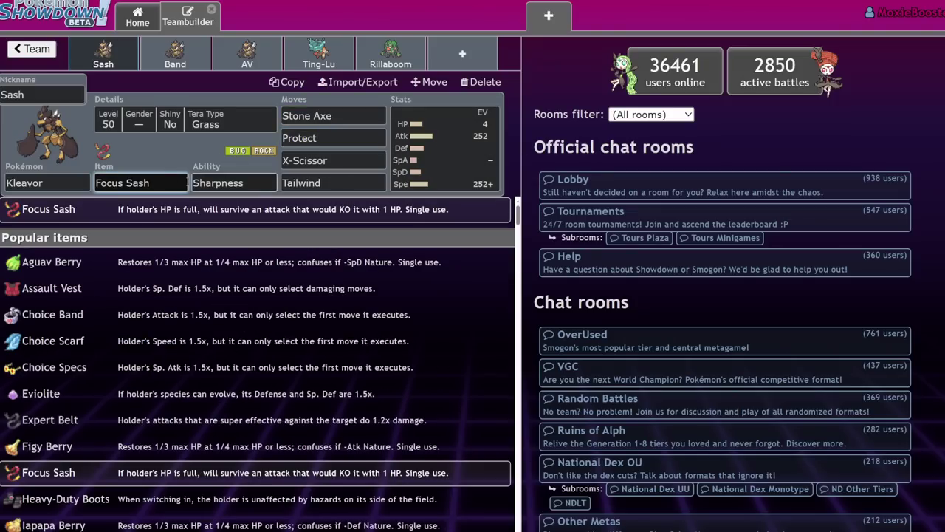
{"action": "left_click", "coordinate": [259, 184]}
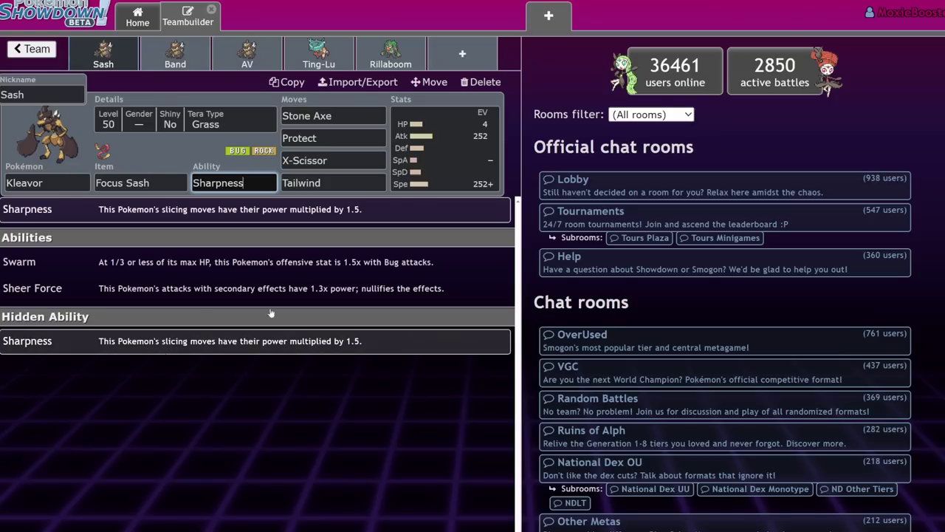
{"action": "left_click", "coordinate": [339, 116]}
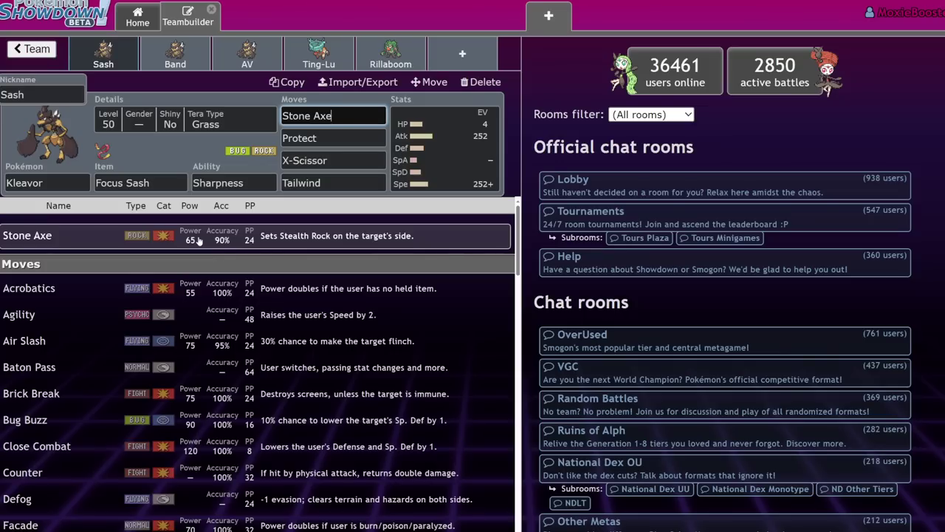
{"action": "left_click", "coordinate": [475, 149]}
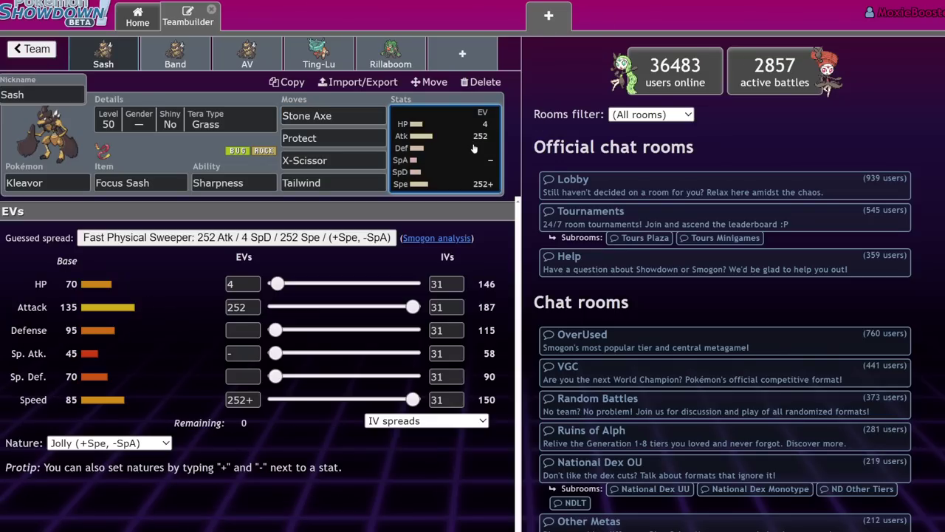
{"action": "left_click", "coordinate": [348, 134]}
{"action": "left_click", "coordinate": [332, 116]}
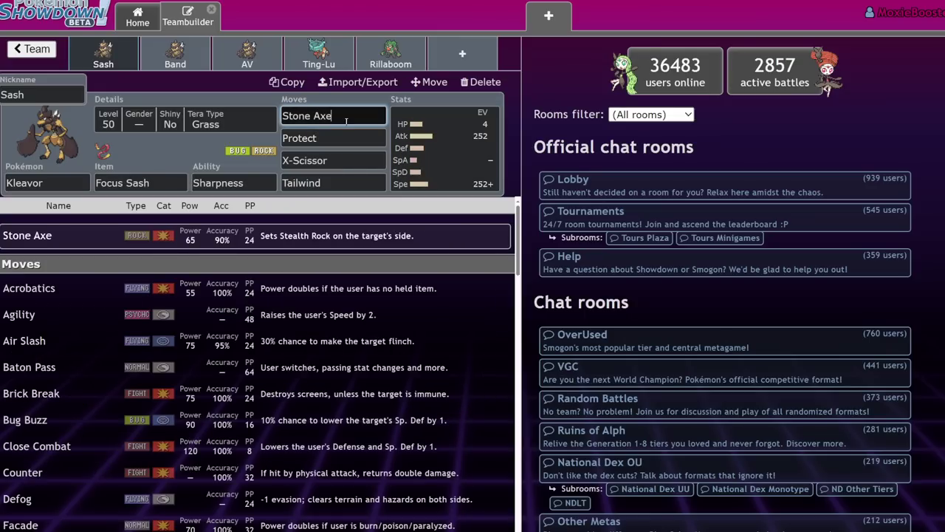
{"action": "left_click", "coordinate": [443, 148]}
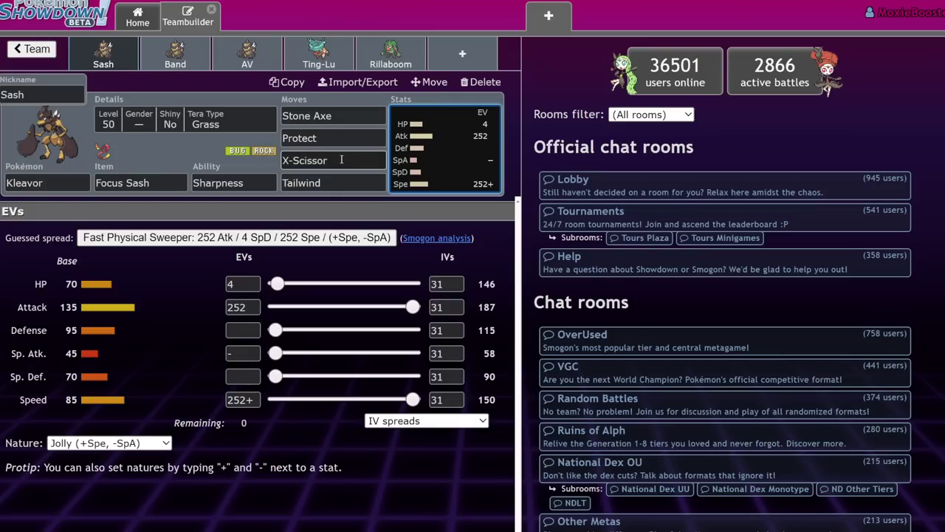
{"action": "left_click", "coordinate": [322, 116]}
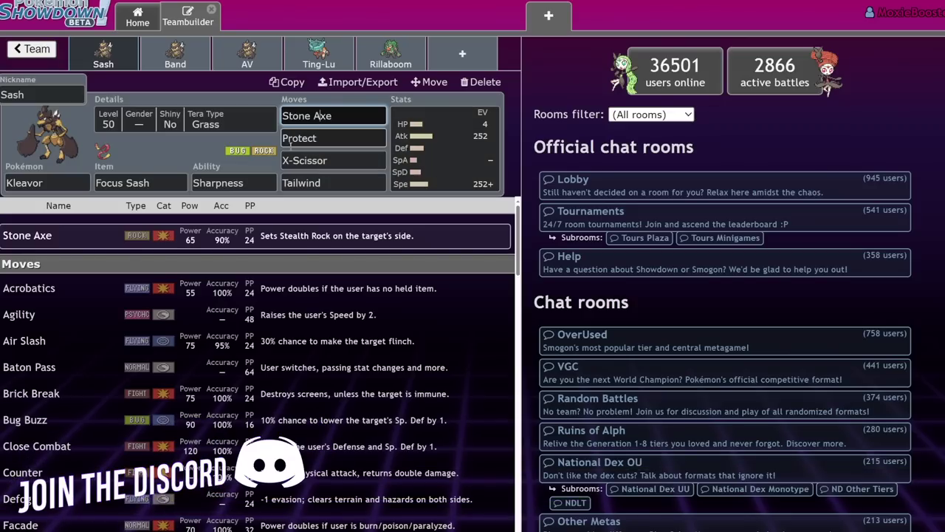
{"action": "left_click", "coordinate": [470, 164]}
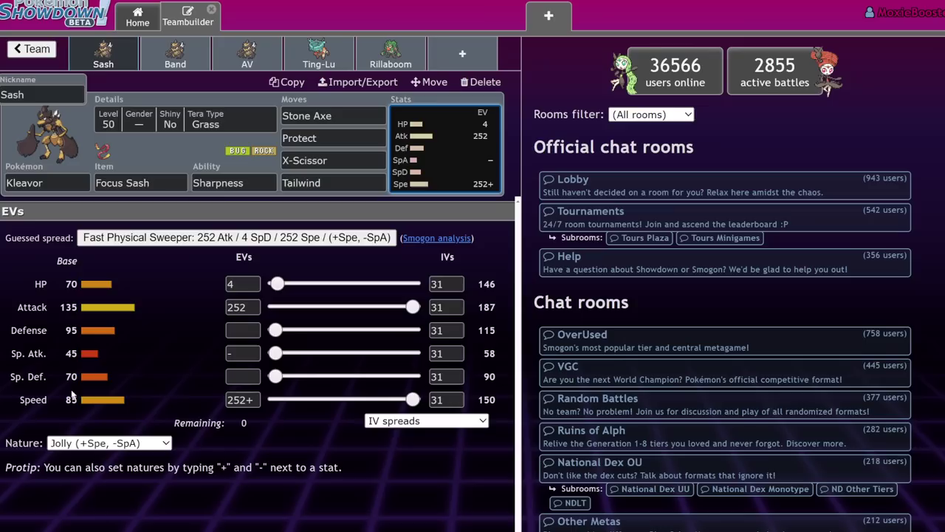
- Examine the Sash Kleavor's Focus Sash, its EV spread and the entries of its four moves, ending on X-Scissor
{"action": "left_click", "coordinate": [137, 178]}
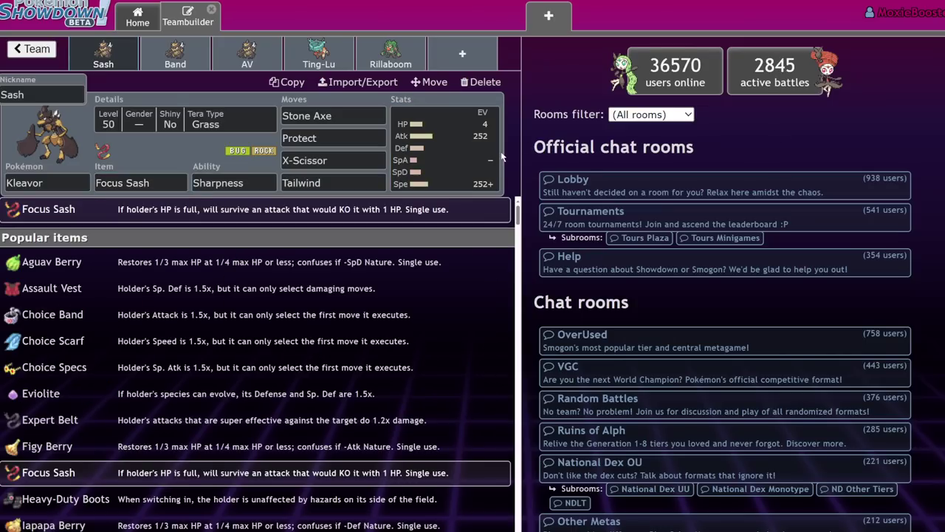
{"action": "left_click", "coordinate": [454, 157]}
{"action": "left_click", "coordinate": [332, 116]}
{"action": "left_click", "coordinate": [332, 138]}
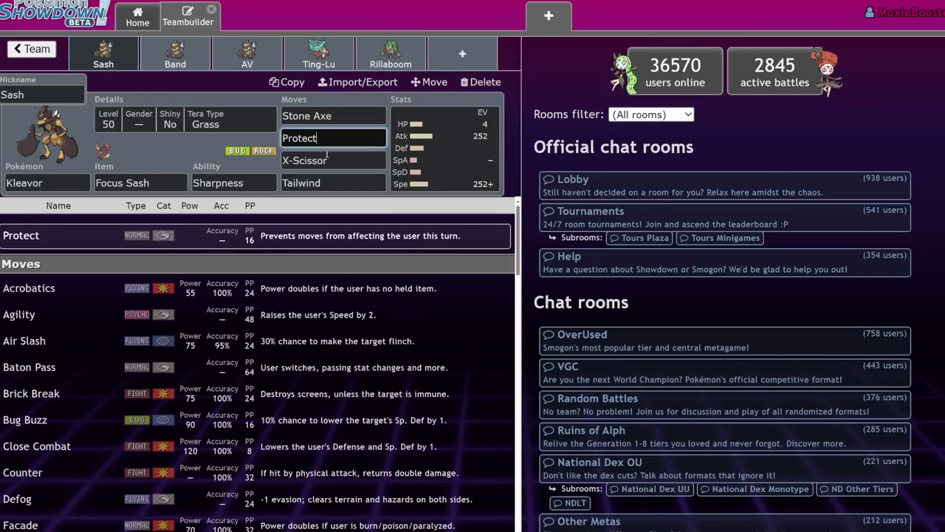
{"action": "left_click", "coordinate": [332, 160]}
{"action": "left_click", "coordinate": [331, 182]}
{"action": "left_click", "coordinate": [332, 160]}
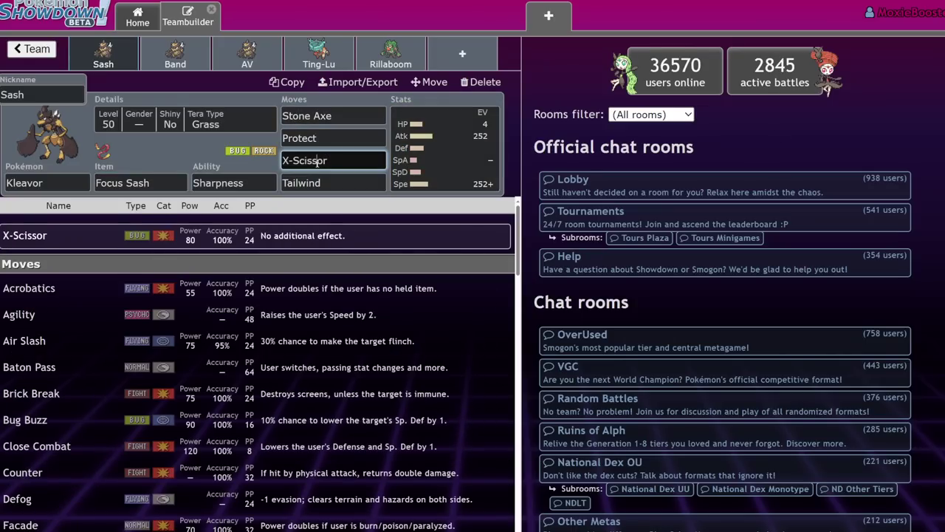
{"action": "left_click", "coordinate": [477, 161]}
{"action": "left_click", "coordinate": [341, 160]}
- In an empty Pokémon slot of another team, filter the species list by the moves X-Scissor and Leech Life
{"action": "left_click", "coordinate": [480, 82]}
{"action": "type", "text": "x-sc"}
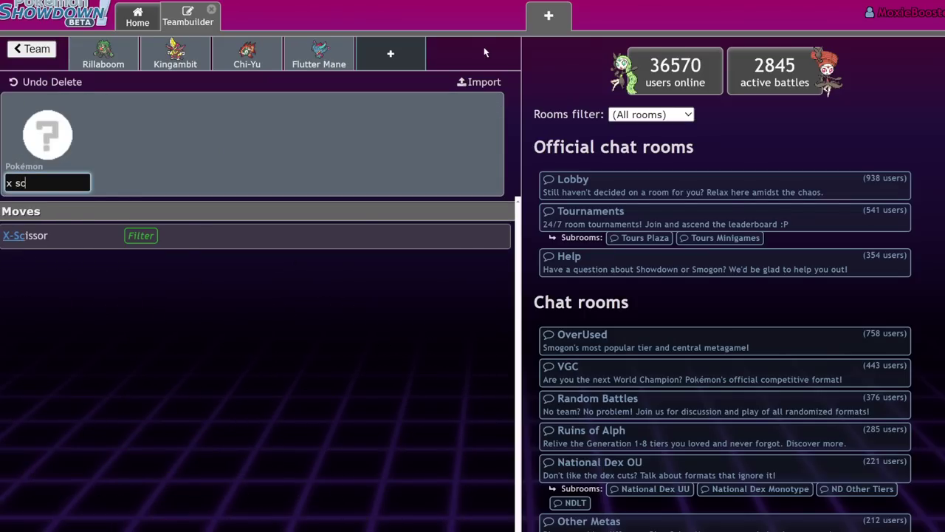
{"action": "left_click", "coordinate": [251, 247]}
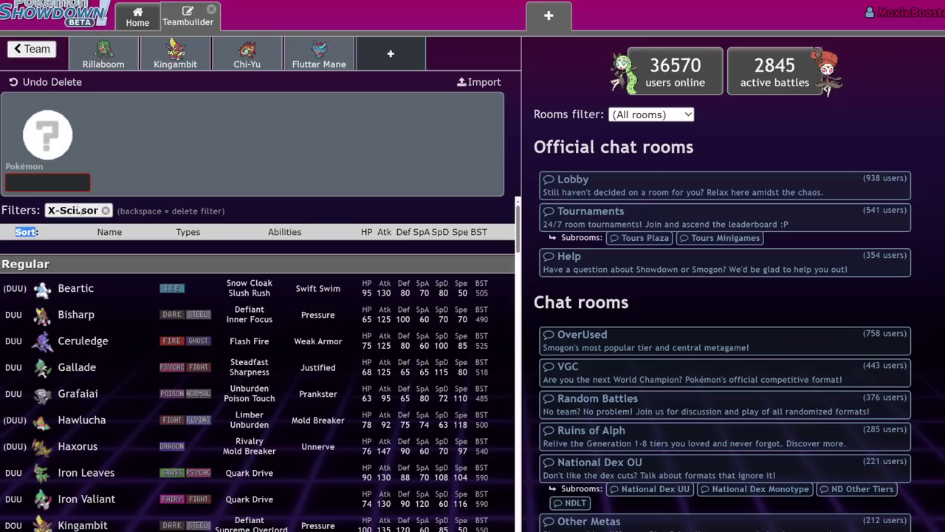
{"action": "left_click", "coordinate": [40, 184]}
{"action": "type", "text": "leec"}
{"action": "key", "text": "Return"}
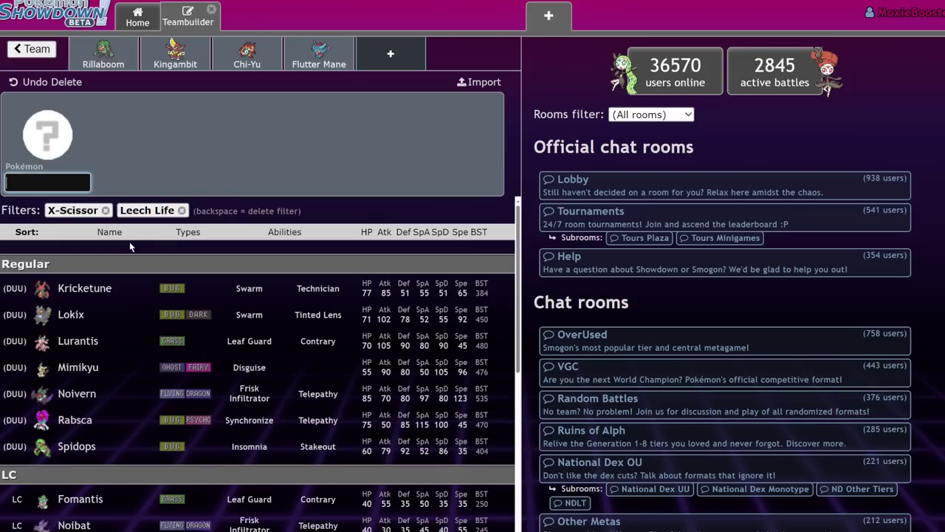
- Add Kricketune to look up "lee" moves in its first move slot, and delete it from the team
{"action": "left_click", "coordinate": [125, 288]}
{"action": "left_click", "coordinate": [319, 109]}
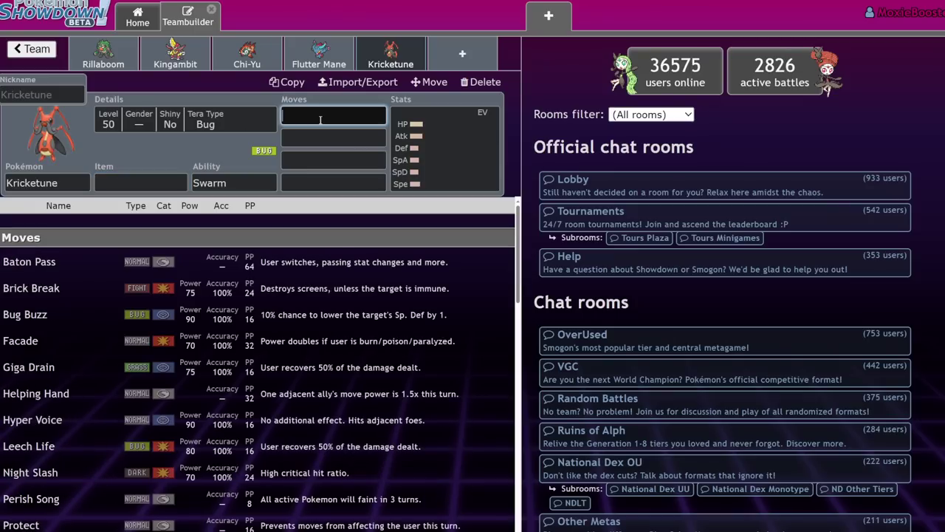
{"action": "type", "text": "lee"}
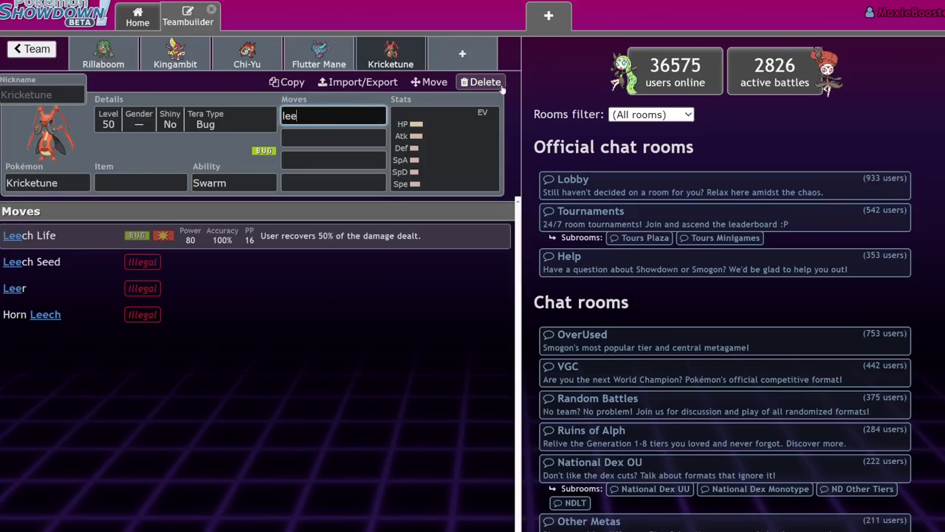
{"action": "left_click", "coordinate": [485, 82]}
- Return to the Sash Kleavor in Box 674 to check its X-Scissor entry and its Sharpness ability
{"action": "left_click", "coordinate": [32, 49]}
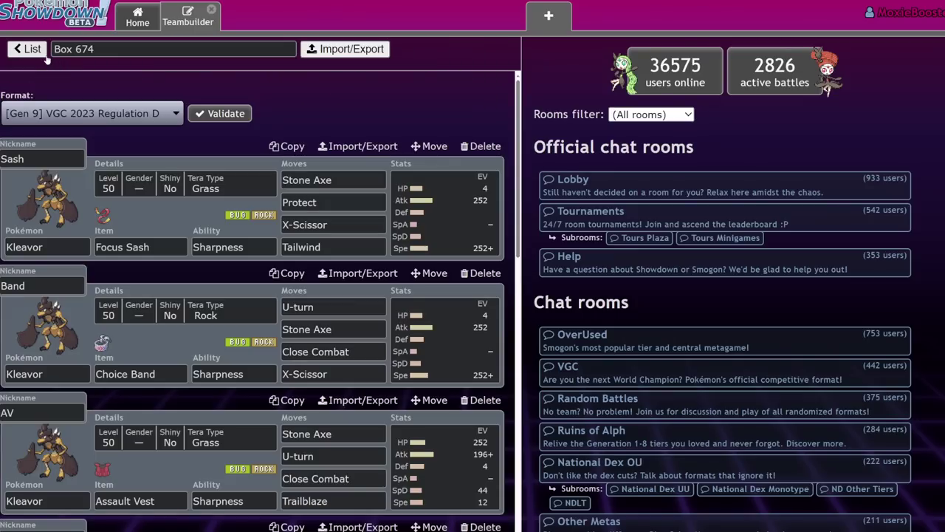
{"action": "left_click", "coordinate": [410, 195]}
{"action": "left_click", "coordinate": [348, 162]}
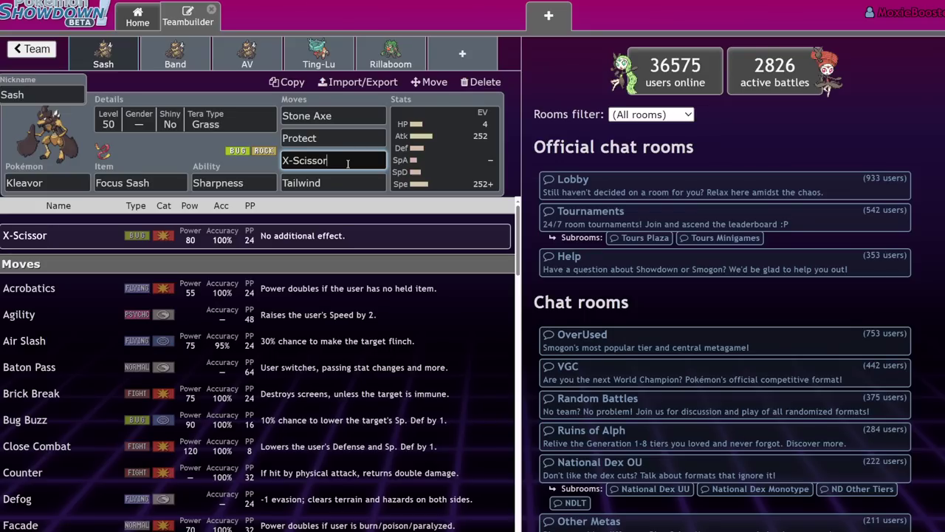
{"action": "left_click", "coordinate": [214, 182]}
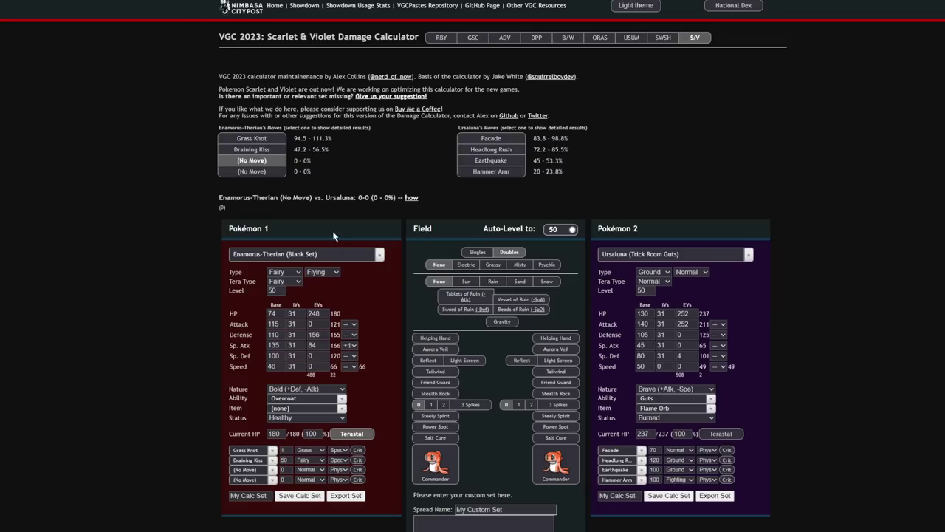
- In the VGC 2023 damage calculator, load Kleavor's Blank Set as Pokémon 1 with 252 Attack EVs and X-Scissor as its first move
{"action": "left_click", "coordinate": [335, 253]}
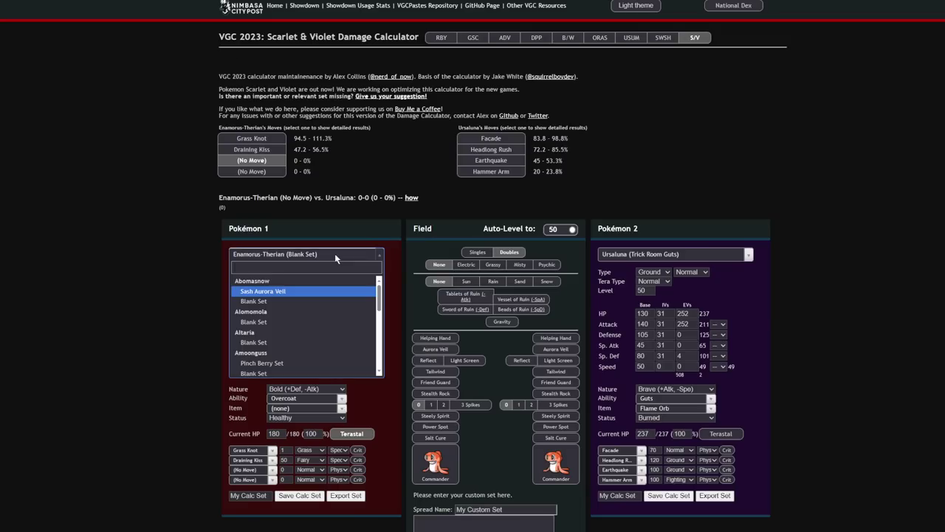
{"action": "type", "text": "klea"}
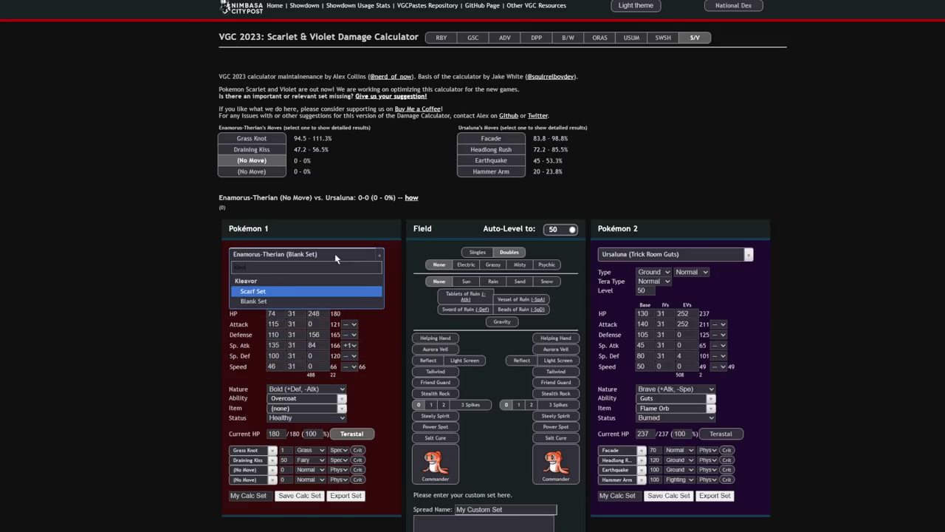
{"action": "left_click", "coordinate": [290, 303]}
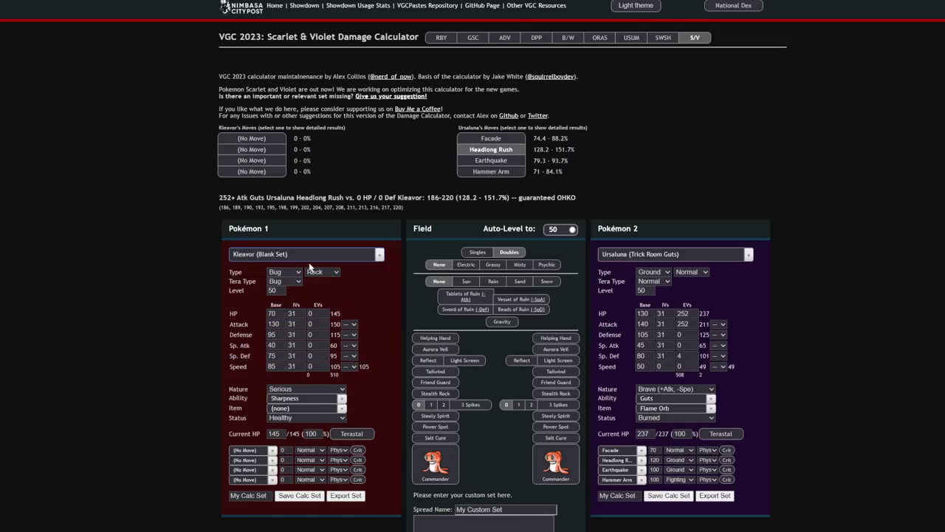
{"action": "left_click", "coordinate": [317, 324]}
{"action": "type", "text": "252"}
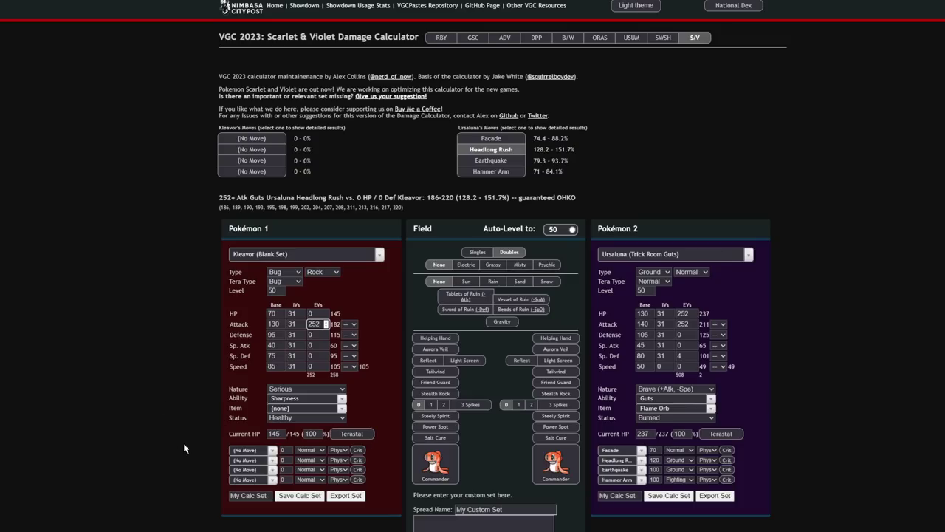
{"action": "left_click", "coordinate": [244, 450]}
{"action": "type", "text": "x"}
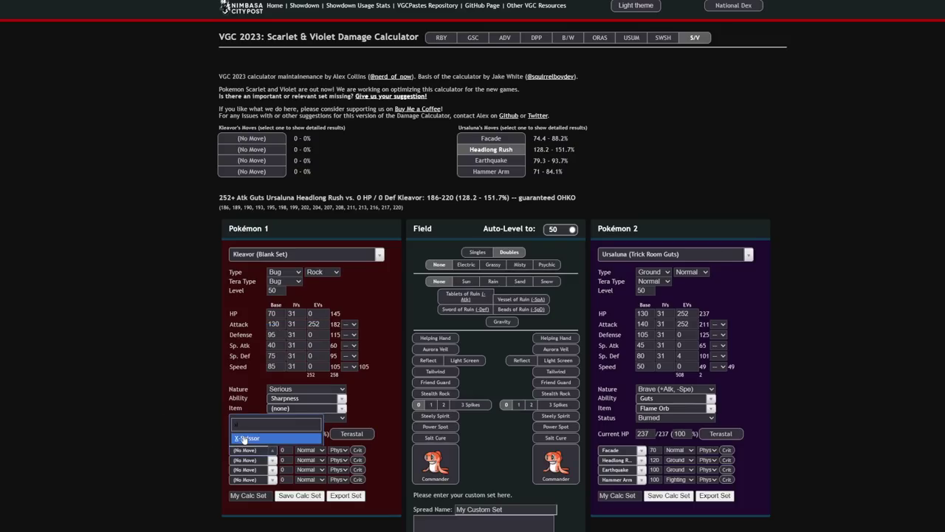
{"action": "left_click", "coordinate": [246, 439]}
- Load Ting-Lu's Assault Vest Set as Pokémon 2 to calculate X-Scissor's damage against it
{"action": "left_click", "coordinate": [720, 254]}
{"action": "type", "text": "ting"}
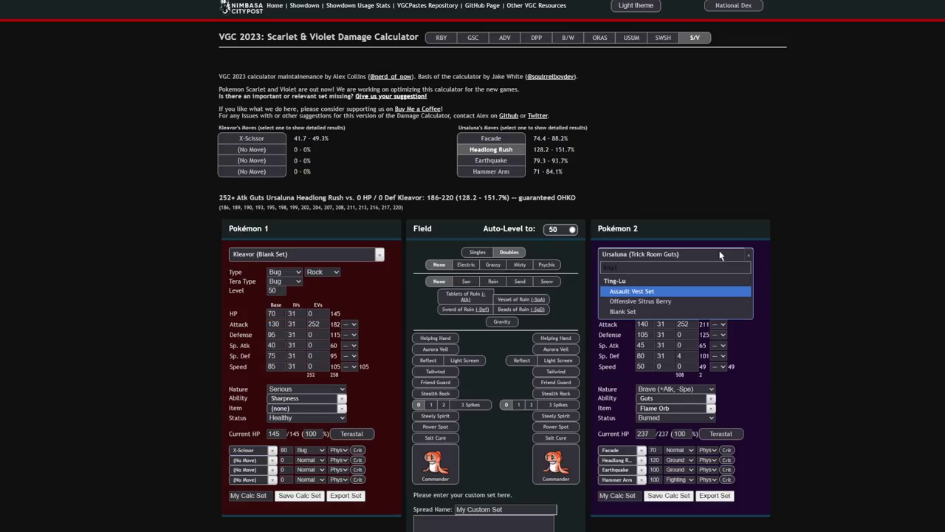
{"action": "left_click", "coordinate": [664, 291]}
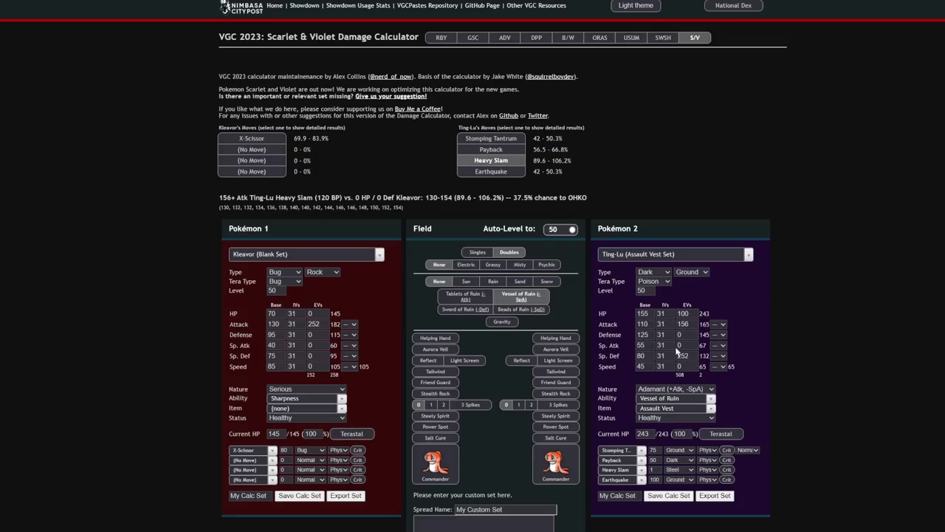
- Switch Pokémon 2 to Ting-Lu's Offensive Sitrus Berry set
{"action": "left_click", "coordinate": [669, 257]}
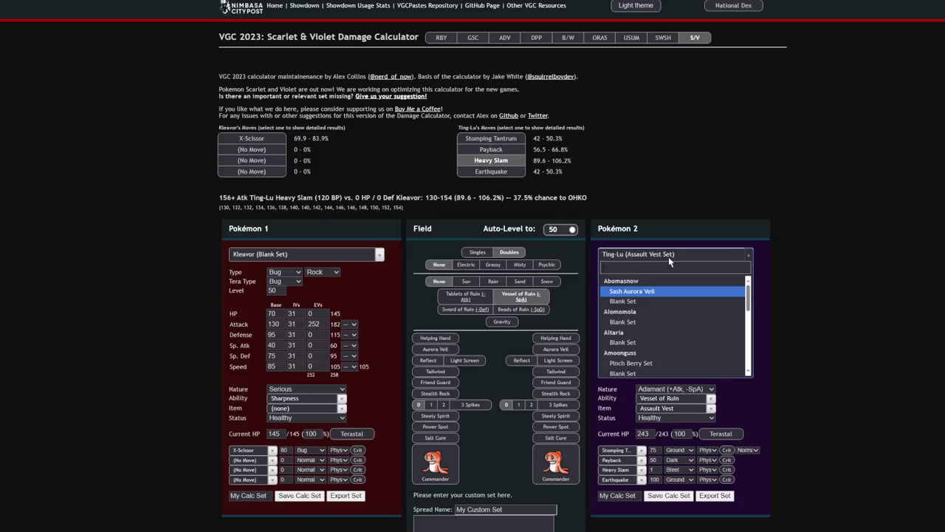
{"action": "type", "text": "ting"}
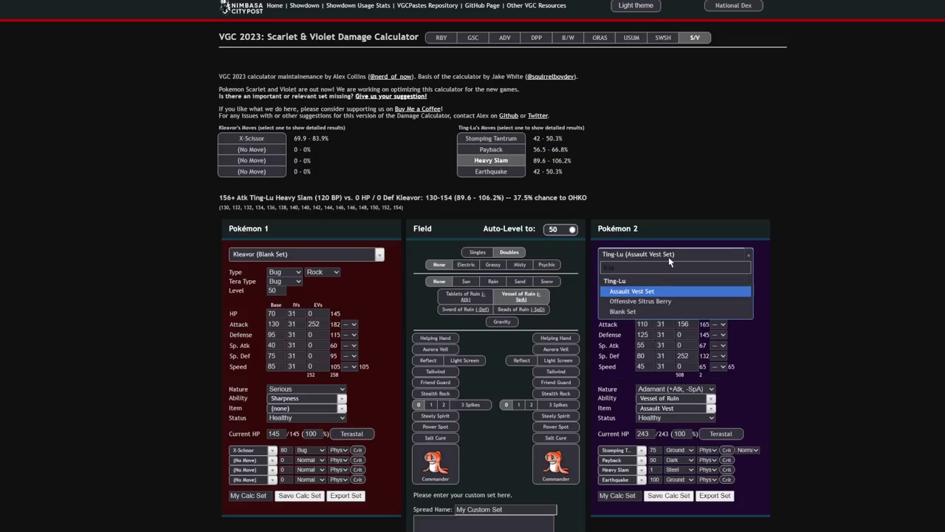
{"action": "left_click", "coordinate": [658, 301]}
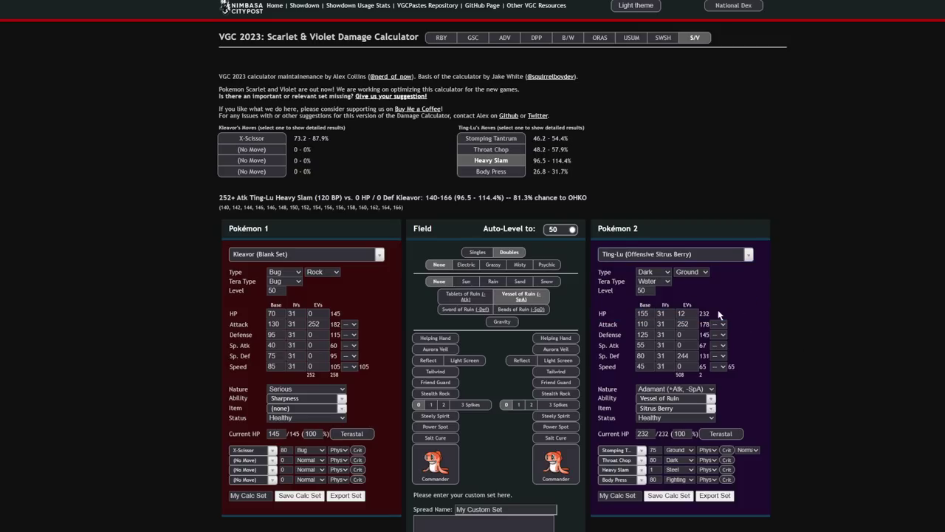
- Give the calculator's Kleavor an Adamant nature and a Life Orb for the X-Scissor calculation
{"action": "left_click", "coordinate": [251, 139]}
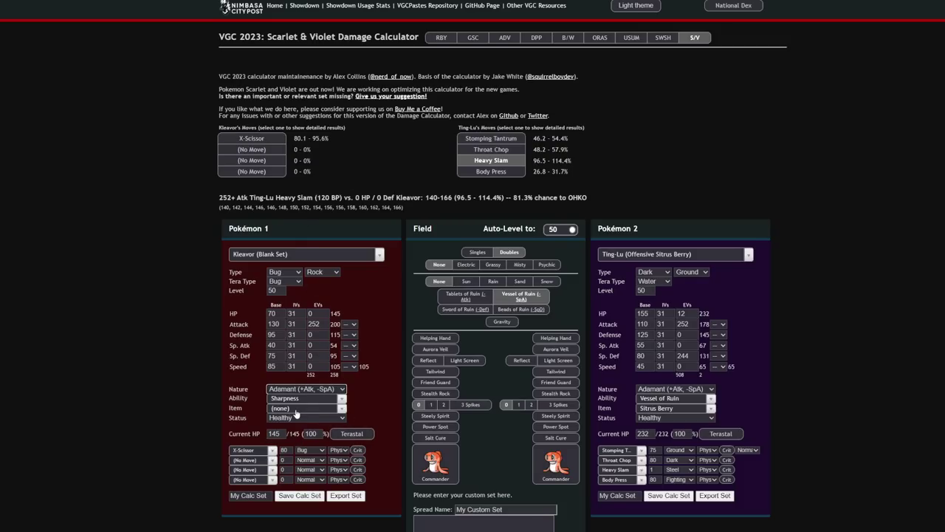
{"action": "left_click", "coordinate": [296, 408]}
{"action": "type", "text": "life"}
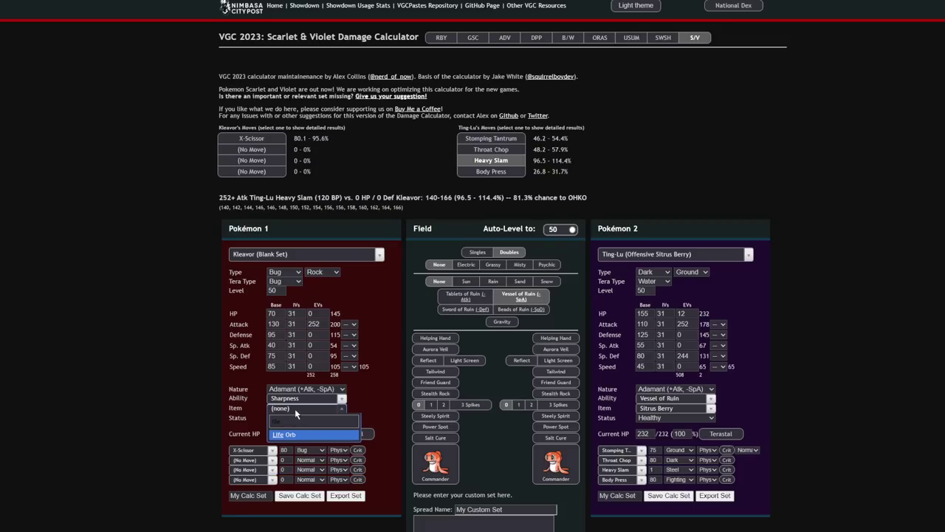
{"action": "left_click", "coordinate": [300, 436]}
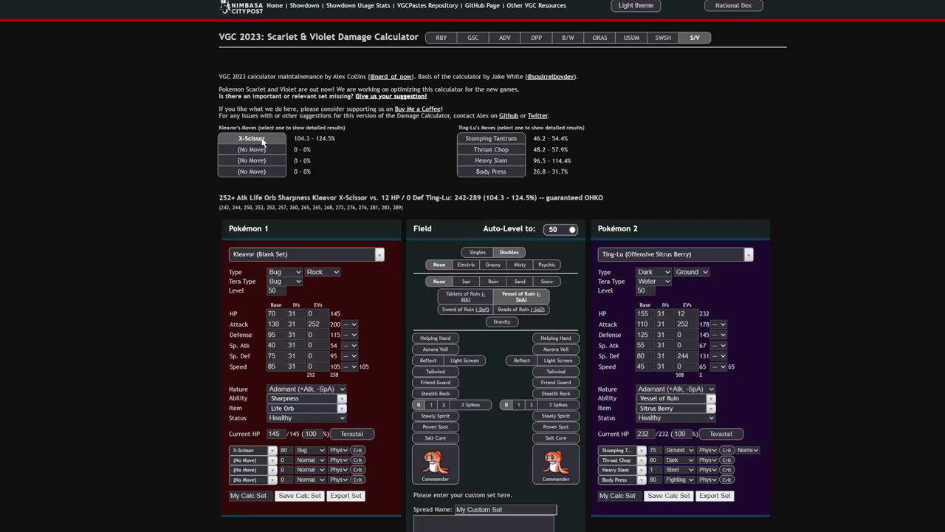
- Set Ting-Lu's HP EVs to 252 and show the detailed X-Scissor damage result
{"action": "double_click", "coordinate": [681, 313]}
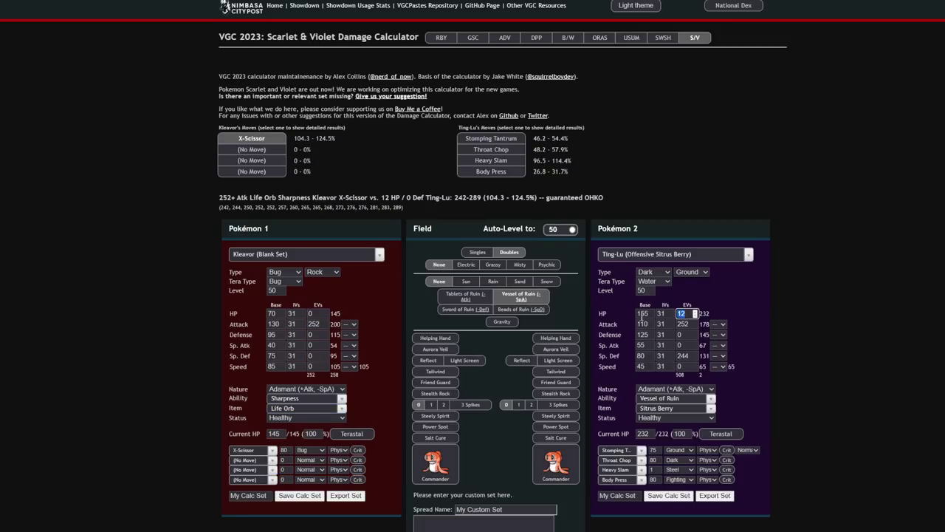
{"action": "type", "text": "252"}
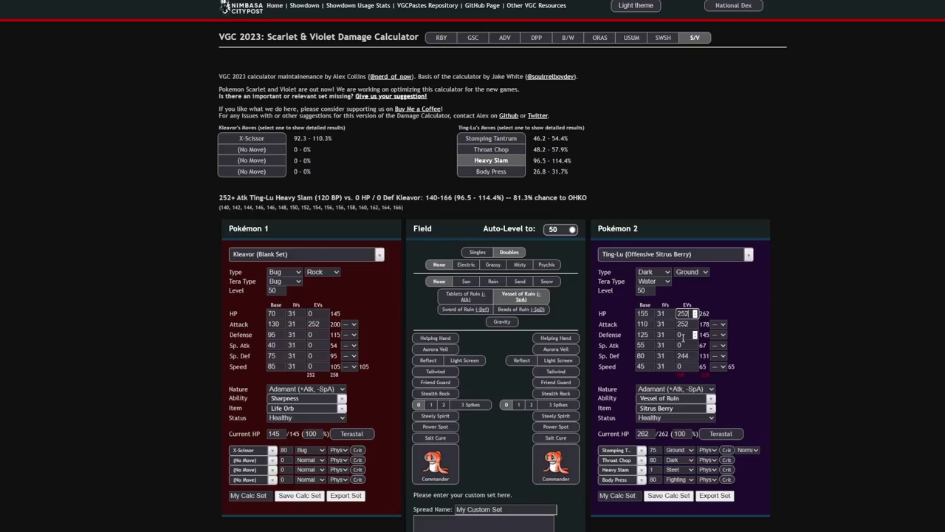
{"action": "left_click", "coordinate": [251, 138]}
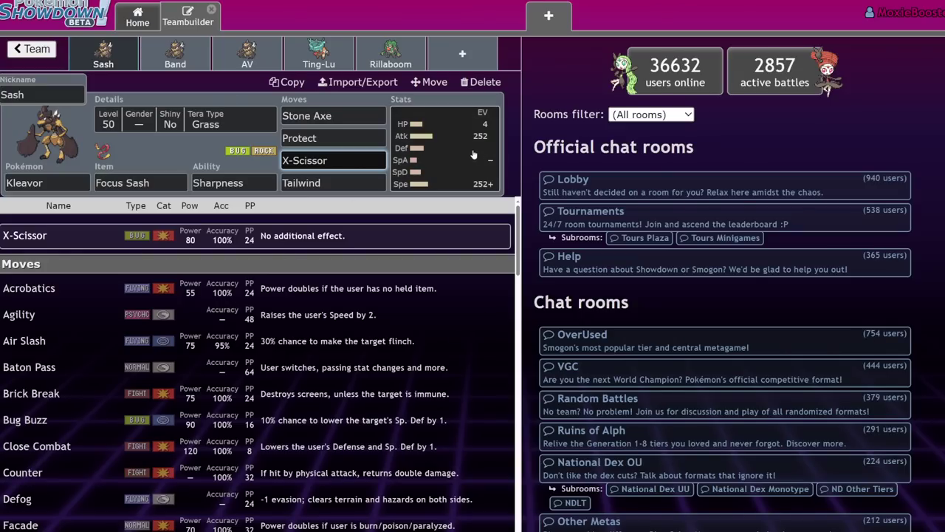
- Switch back to the Showdown teambuilder and review the Sash Kleavor's EVs and its X-Scissor, Tailwind and Stone Axe entries
{"action": "left_click", "coordinate": [392, 148]}
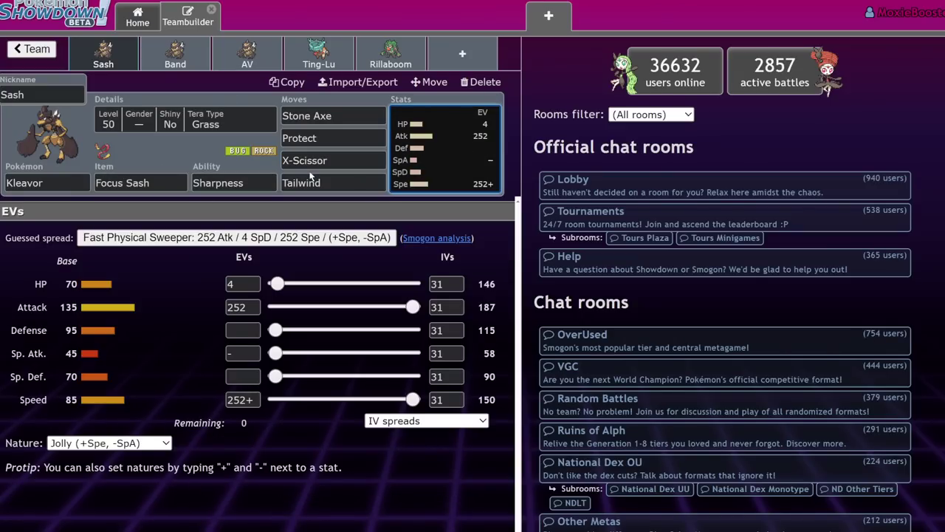
{"action": "left_click", "coordinate": [350, 155]}
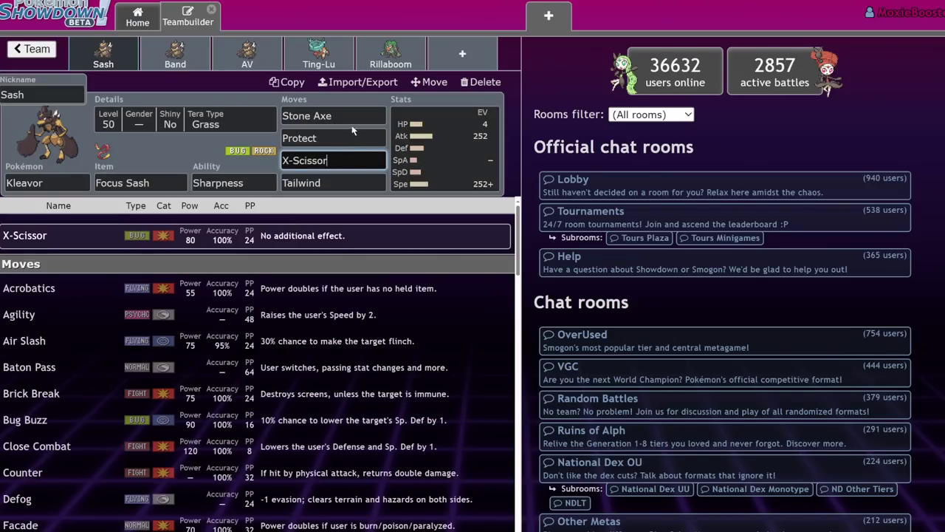
{"action": "left_click", "coordinate": [351, 182]}
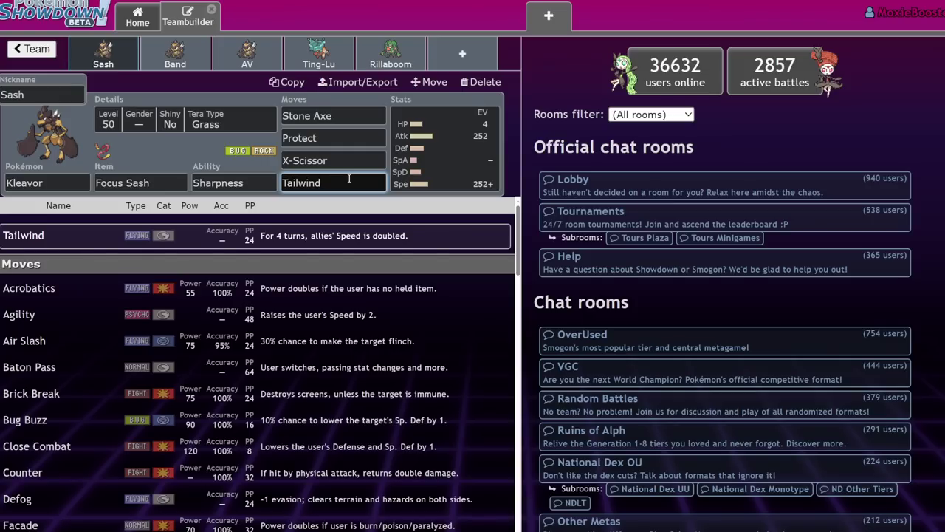
{"action": "left_click", "coordinate": [334, 116]}
{"action": "left_click", "coordinate": [334, 160]}
- Try Close Combat in Kleavor's fourth move slot, and set the slot back to Tailwind
{"action": "left_click", "coordinate": [333, 183]}
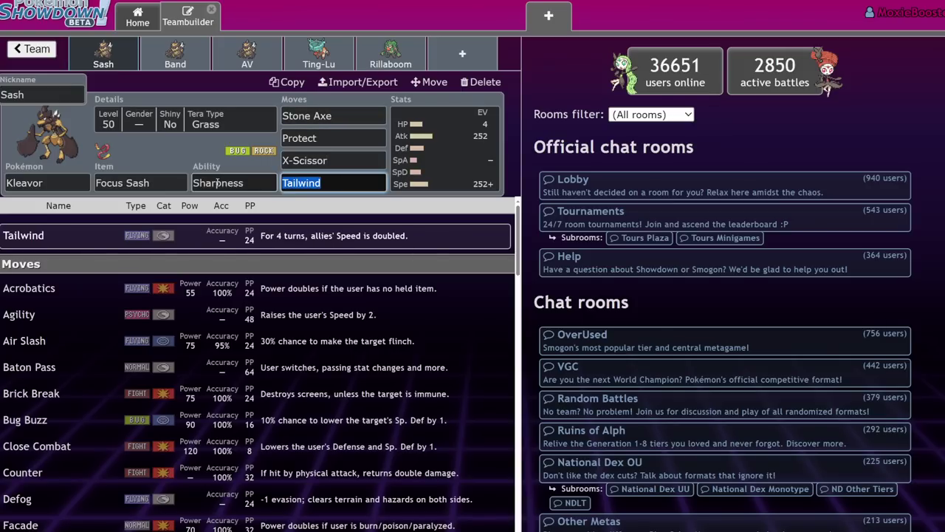
{"action": "type", "text": "close"}
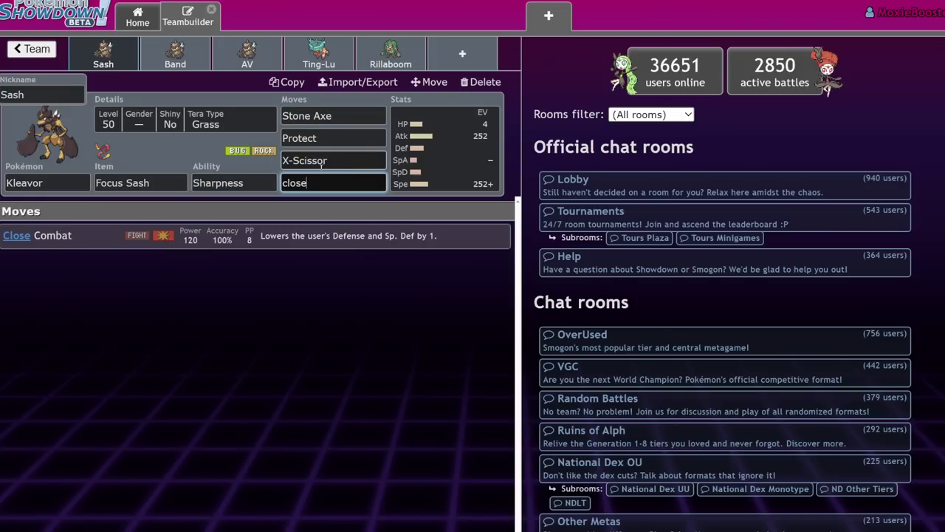
{"action": "key", "text": "Return"}
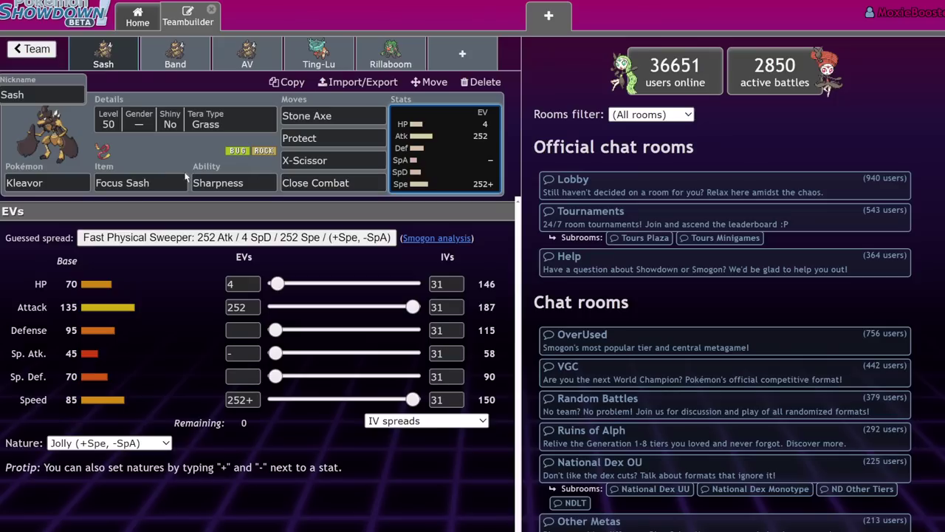
{"action": "left_click", "coordinate": [364, 185]}
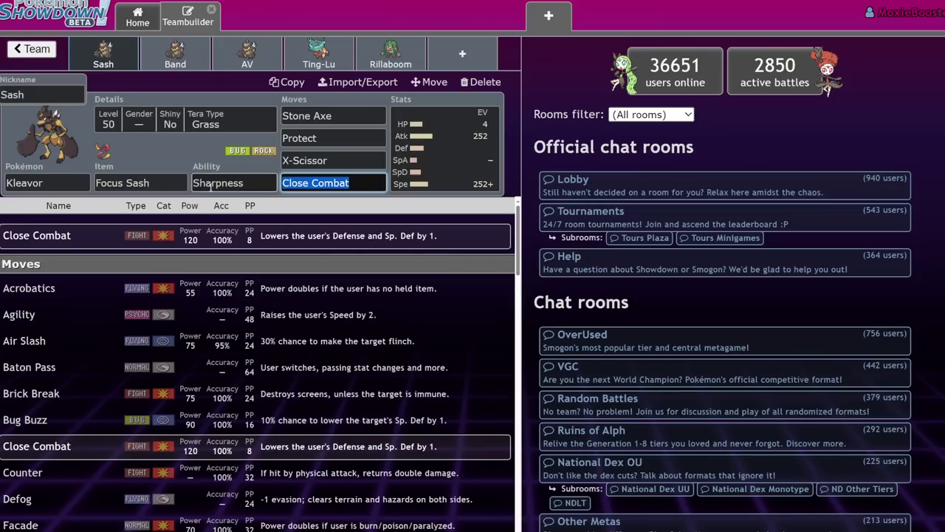
{"action": "type", "text": "tail"}
{"action": "key", "text": "Return"}
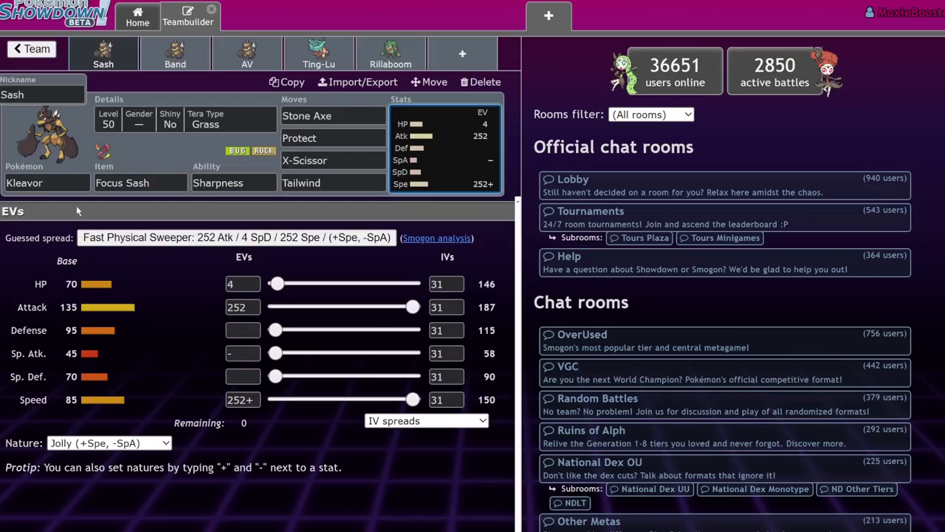
- Open the Band Kleavor set and review its U-turn move and its EVs
{"action": "left_click", "coordinate": [147, 69]}
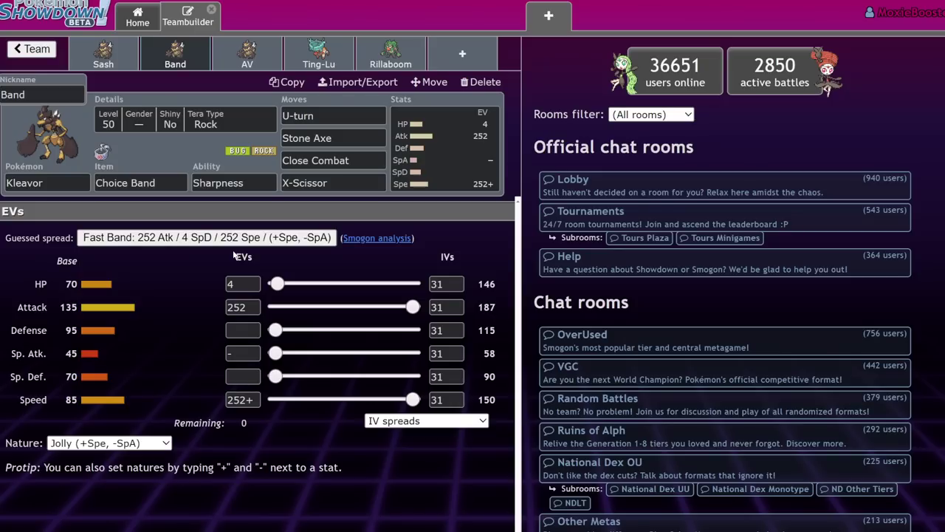
{"action": "left_click", "coordinate": [318, 116]}
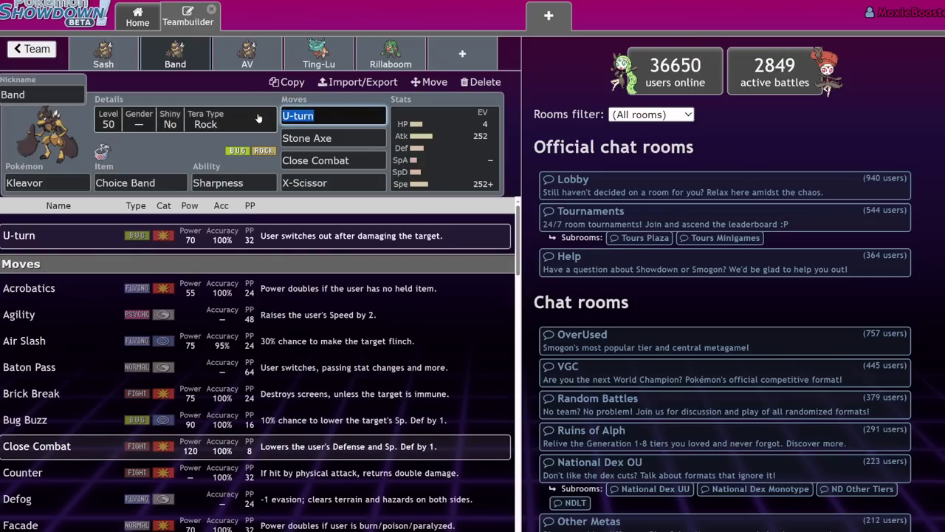
{"action": "left_click", "coordinate": [447, 159]}
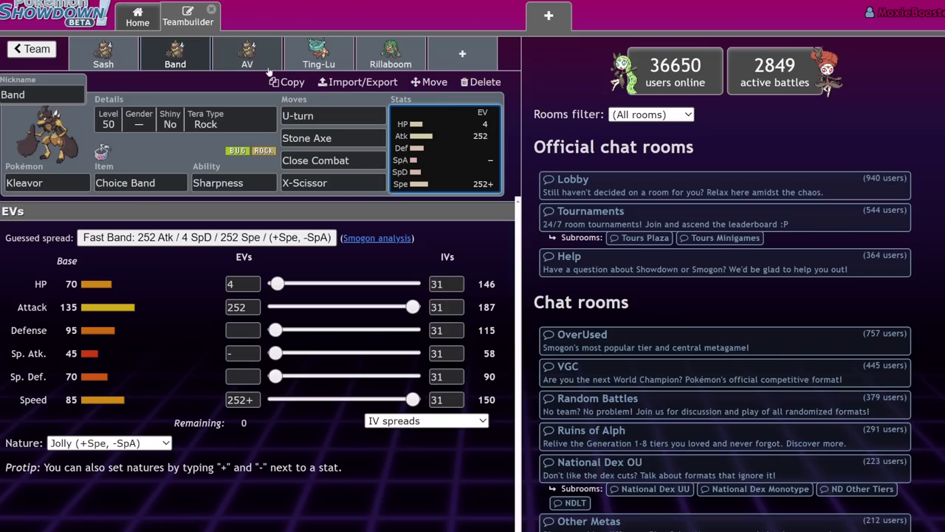
- Export the Band Kleavor set and save it in the damage calculator as a custom set named CB
{"action": "left_click", "coordinate": [369, 81]}
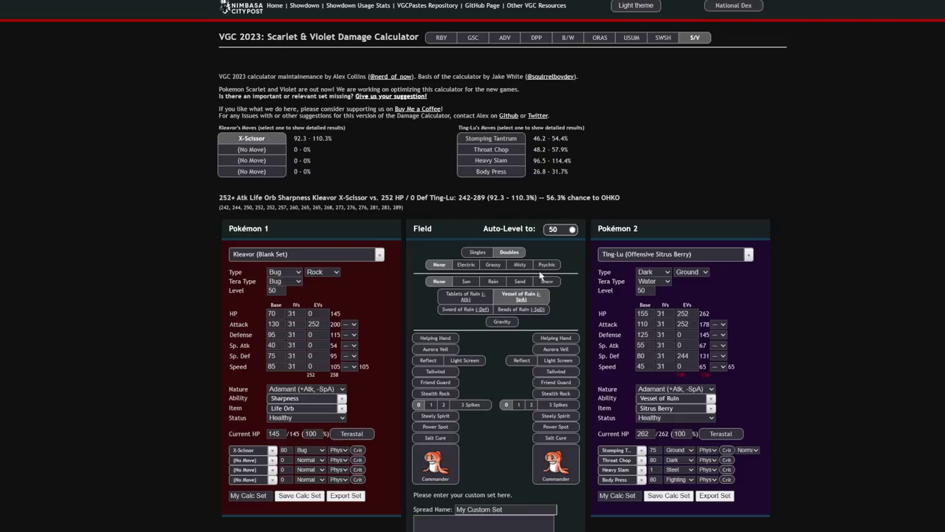
{"action": "scroll", "coordinate": [469, 410], "scroll_direction": "down", "scroll_amount": 5}
{"action": "left_click", "coordinate": [469, 410]}
{"action": "key", "text": "ctrl+v"}
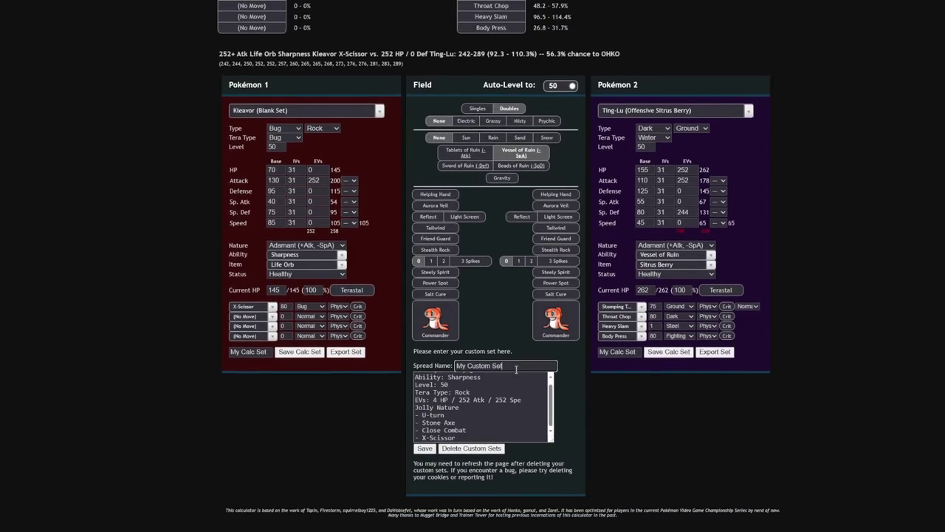
{"action": "left_click_drag", "start_coordinate": [504, 365], "coordinate": [418, 367]}
{"action": "type", "text": "CB"}
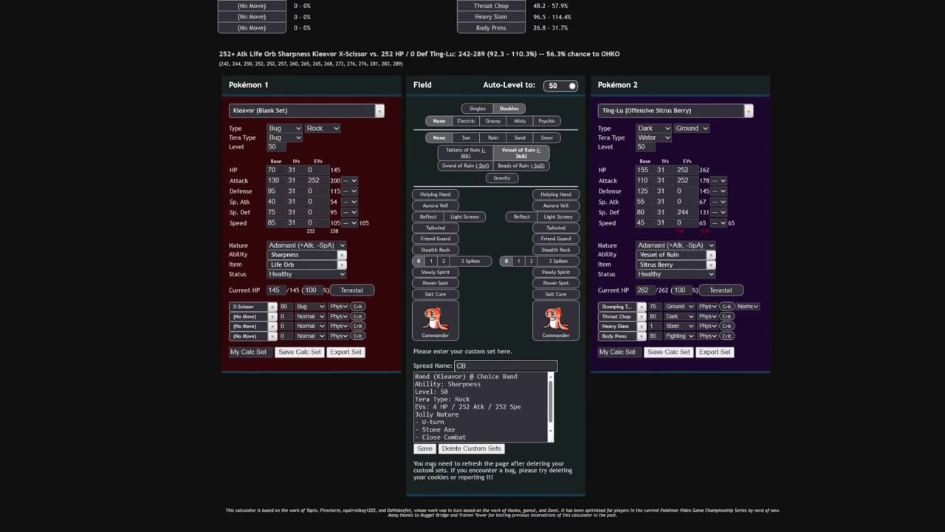
{"action": "left_click", "coordinate": [424, 448]}
- Load Kleavor's CB custom set as Pokémon 1 in the calculator
{"action": "left_click", "coordinate": [319, 111]}
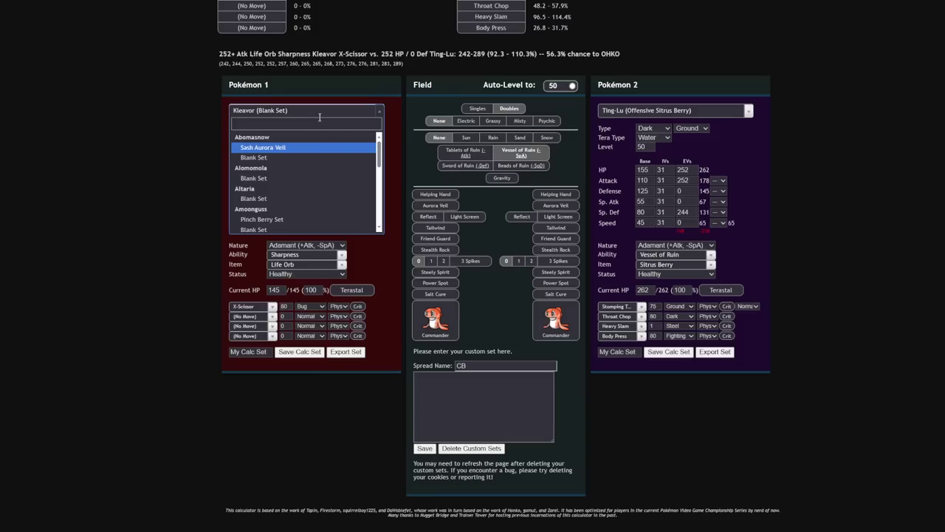
{"action": "type", "text": "klea"}
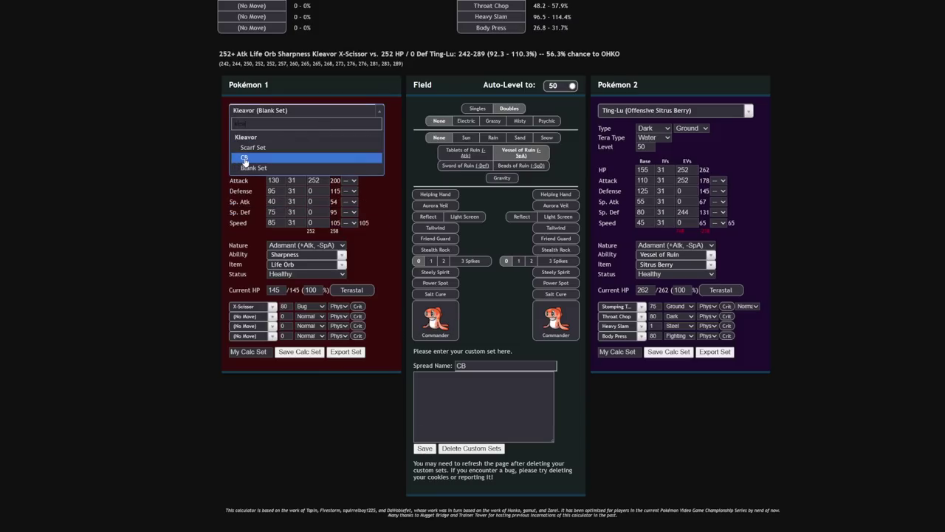
{"action": "left_click", "coordinate": [245, 158]}
{"action": "scroll", "coordinate": [247, 147], "scroll_direction": "up", "scroll_amount": 1}
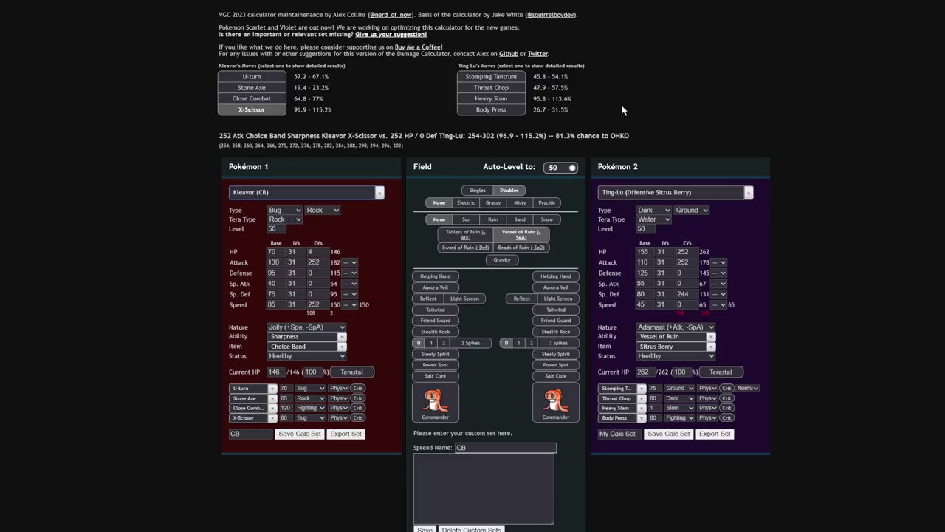
- Load Rillaboom's Assault Vest Set as Pokémon 2 and show the detailed U-turn and Stone Axe damage results
{"action": "left_click", "coordinate": [666, 194]}
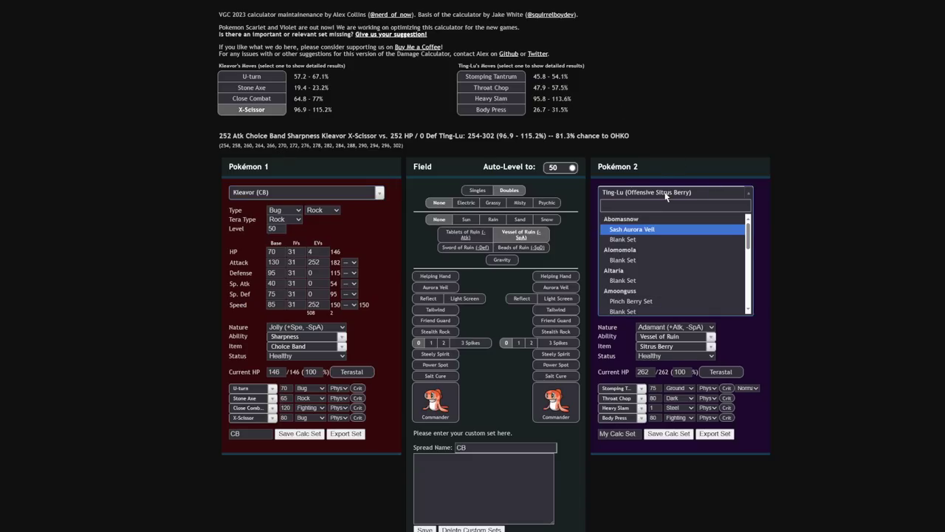
{"action": "type", "text": "ril"}
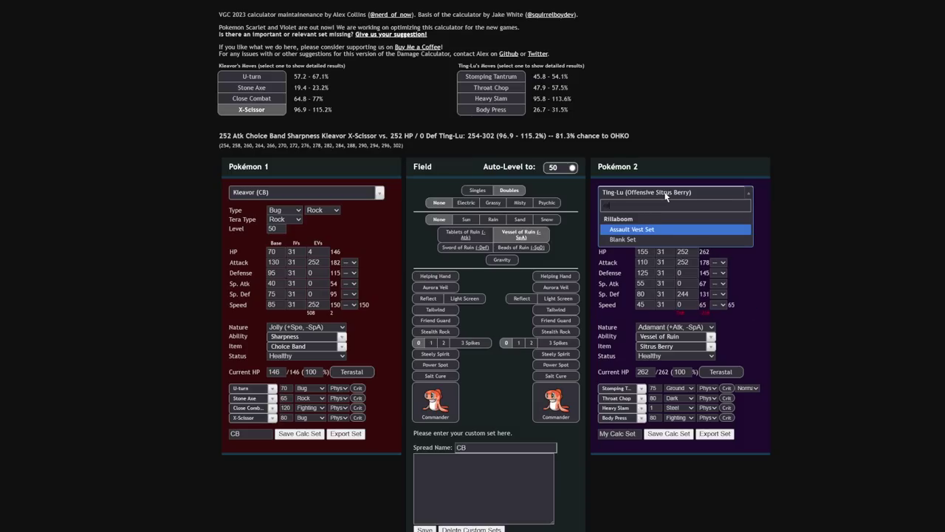
{"action": "left_click", "coordinate": [631, 229]}
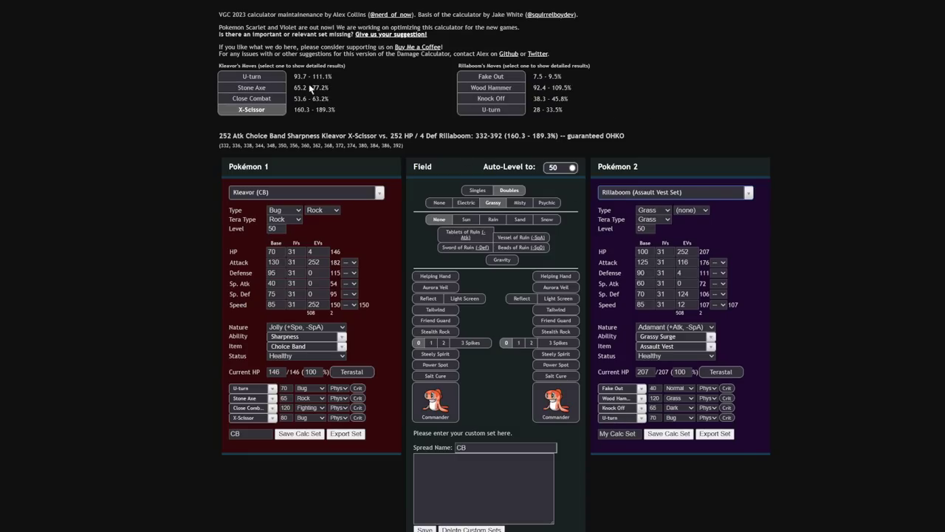
{"action": "left_click", "coordinate": [264, 78]}
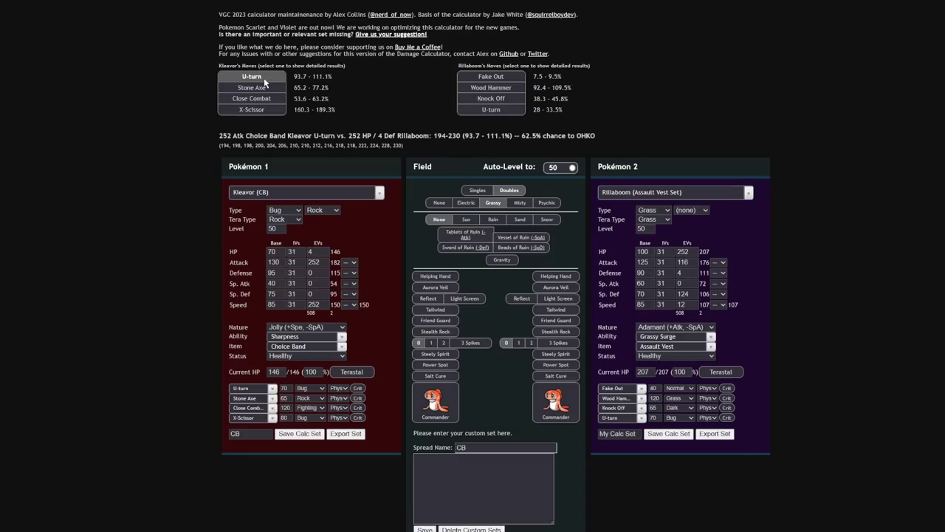
{"action": "left_click", "coordinate": [270, 89]}
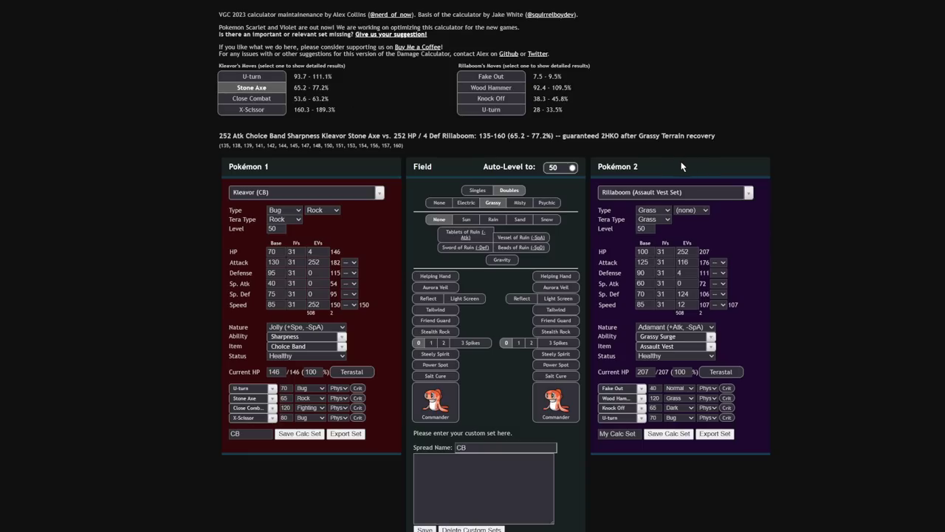
- Check Stone Axe's damage against Flutter Mane's Sash Set and its Bulky SpAtk Booster Energy set as Pokémon 2
{"action": "key", "text": "ctrl+Tab"}
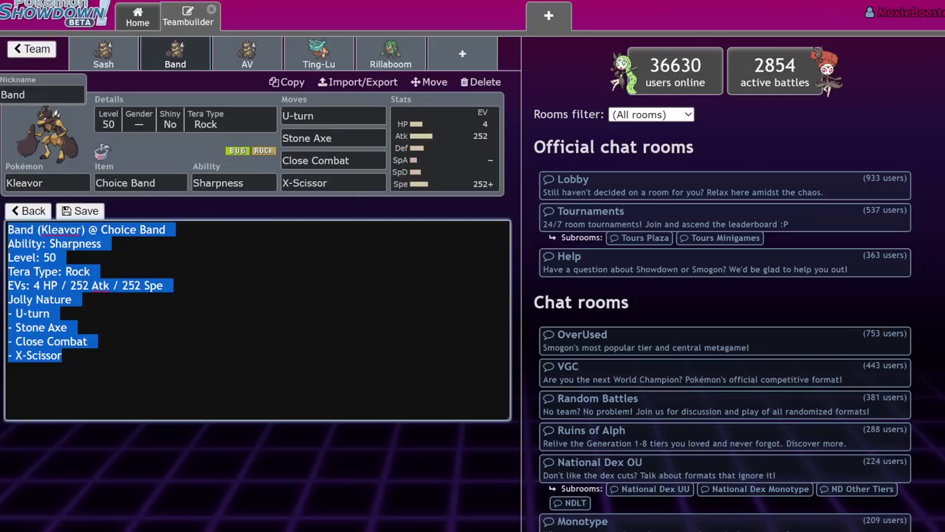
{"action": "key", "text": "ctrl+Tab"}
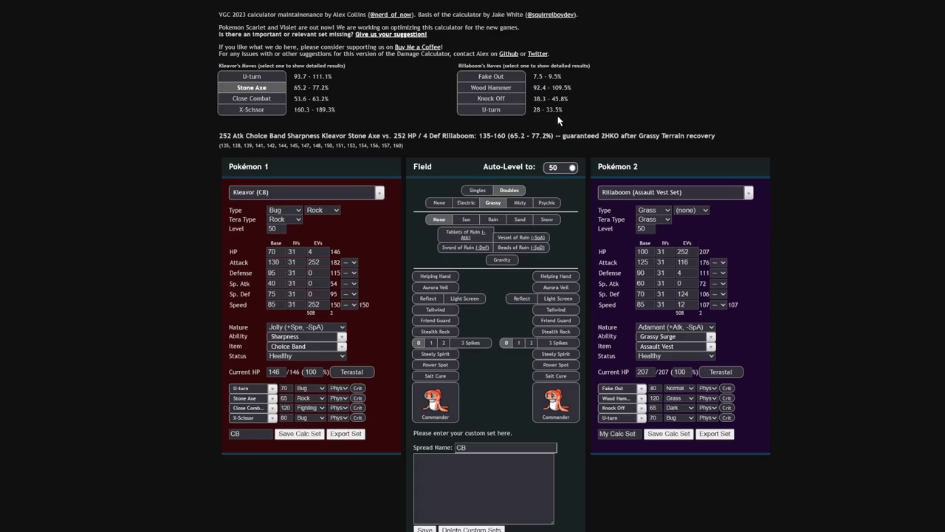
{"action": "left_click", "coordinate": [679, 193]}
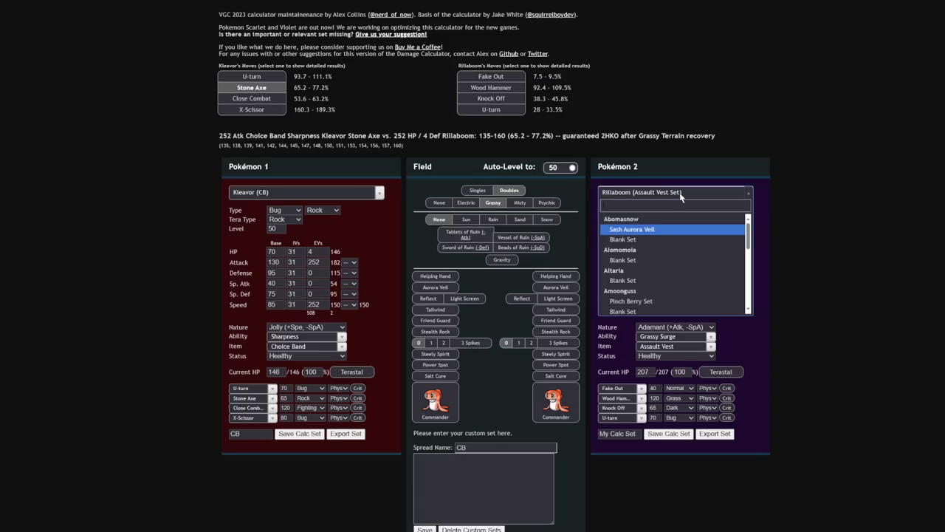
{"action": "type", "text": "flutter"}
{"action": "key", "text": "Return"}
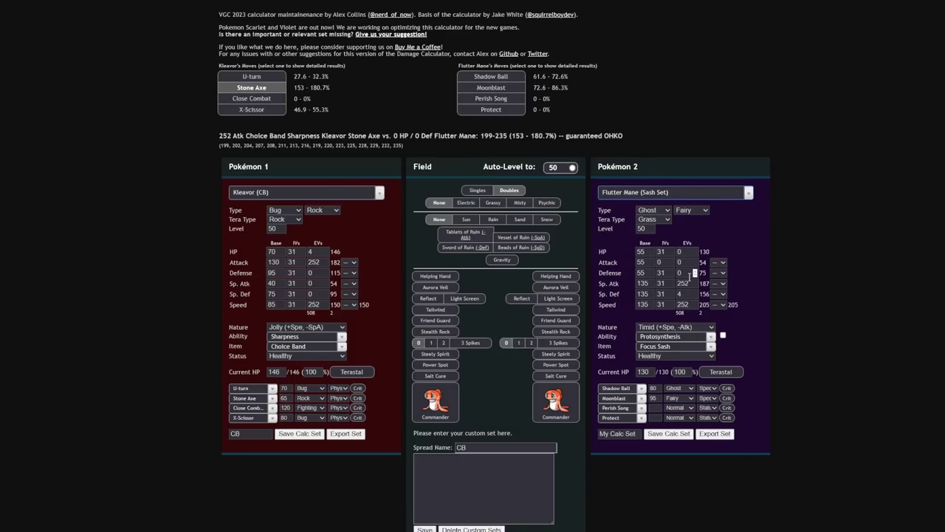
{"action": "left_click", "coordinate": [659, 193]}
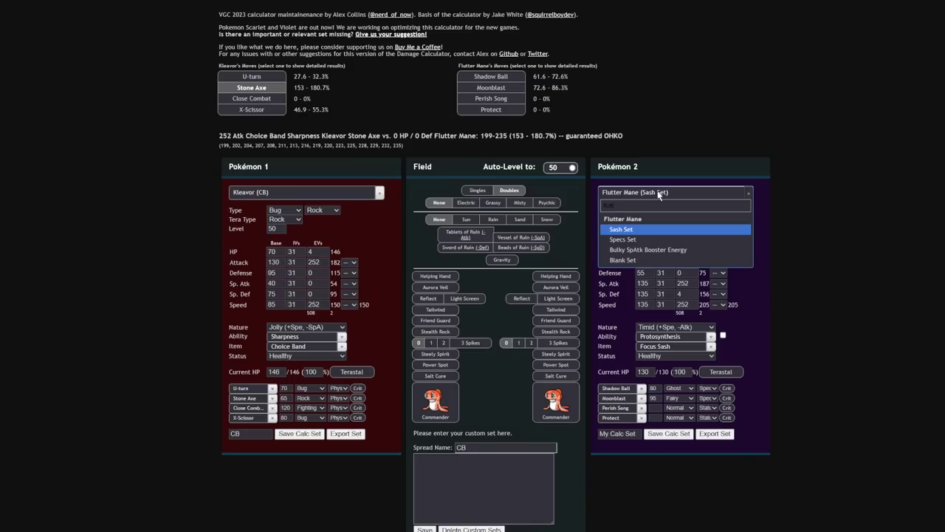
{"action": "left_click", "coordinate": [648, 249]}
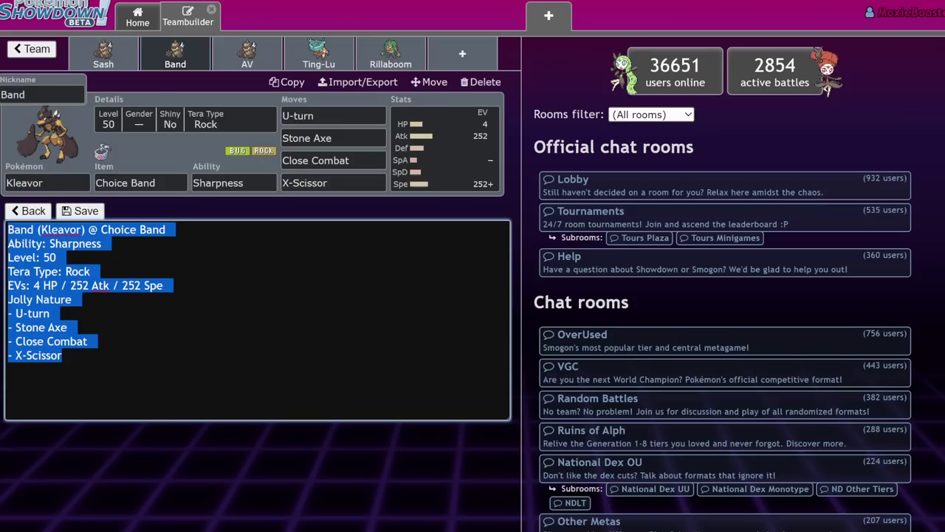
- Switch to the Showdown teambuilder, save the Band Kleavor's exported text and review its EVs and Stone Axe entry
{"action": "left_click", "coordinate": [74, 212]}
{"action": "left_click", "coordinate": [412, 151]}
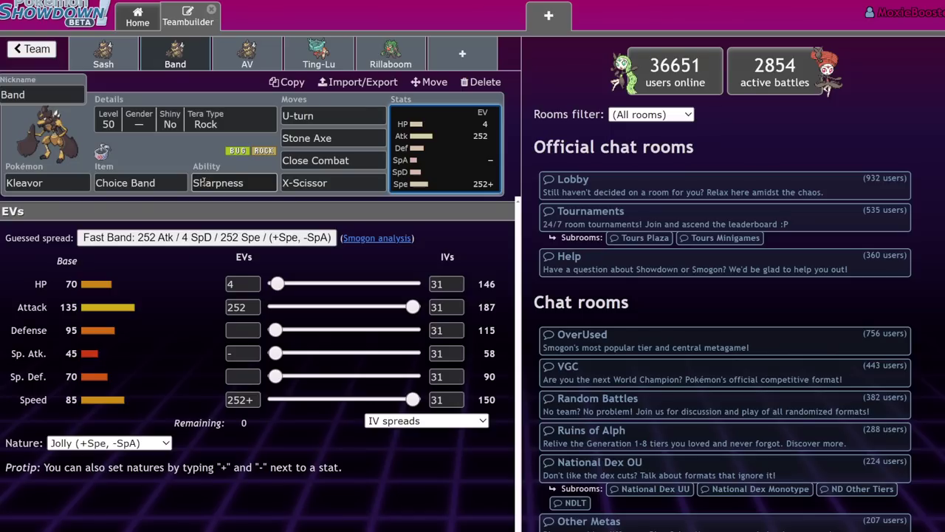
{"action": "left_click", "coordinate": [318, 139]}
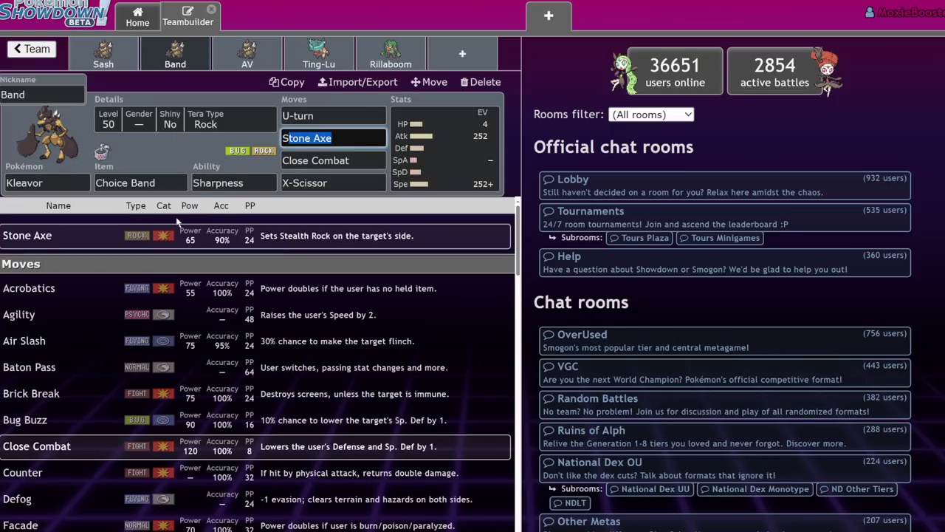
{"action": "left_click", "coordinate": [467, 171]}
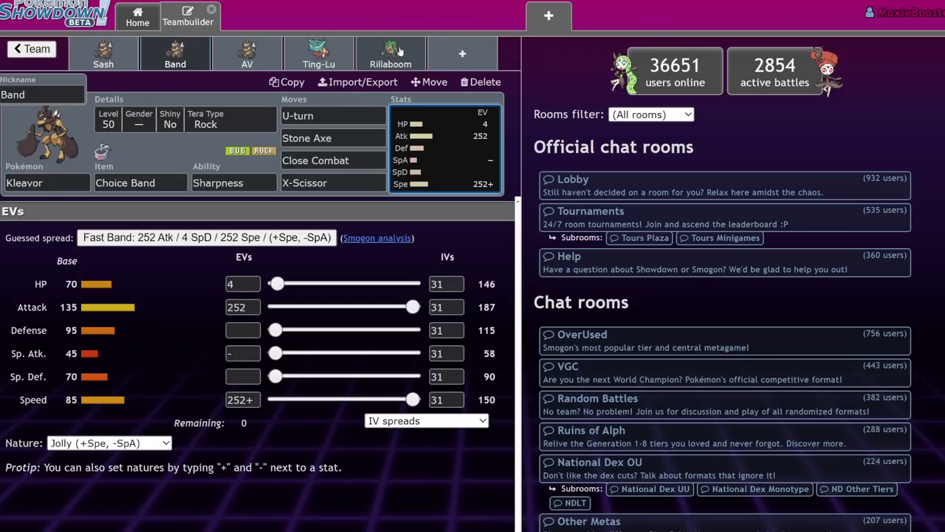
- Compare the AV Kleavor's Speed and nature with the Band set, including the Band set's Stone Axe slot
{"action": "left_click", "coordinate": [261, 57]}
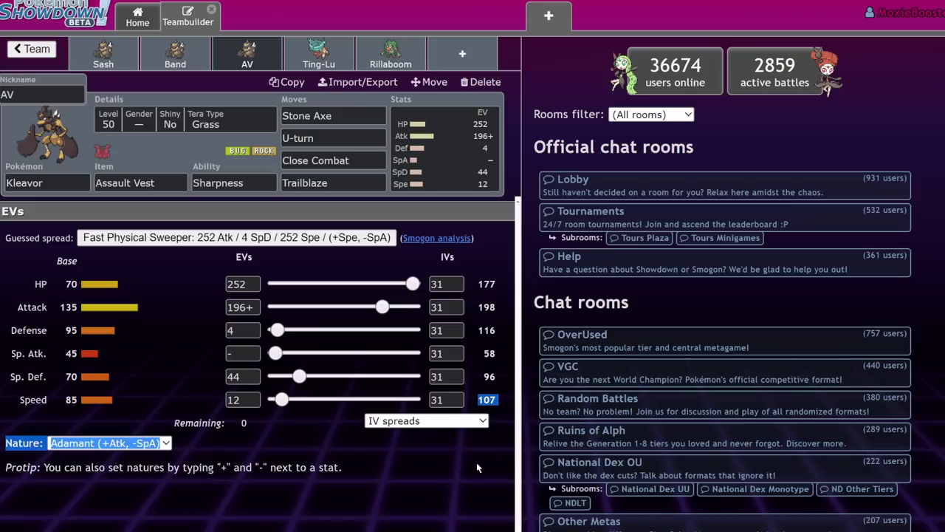
{"action": "left_click", "coordinate": [175, 57]}
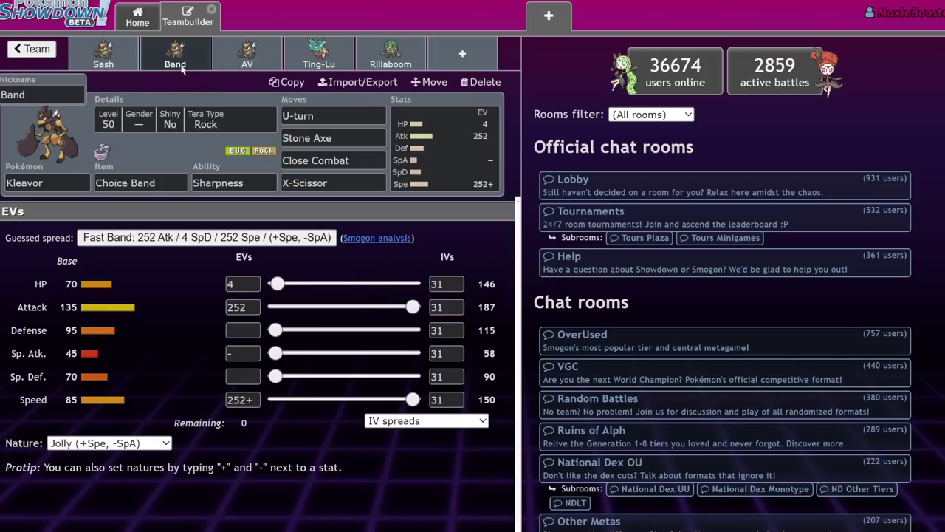
{"action": "left_click", "coordinate": [133, 65]}
{"action": "left_click", "coordinate": [157, 63]}
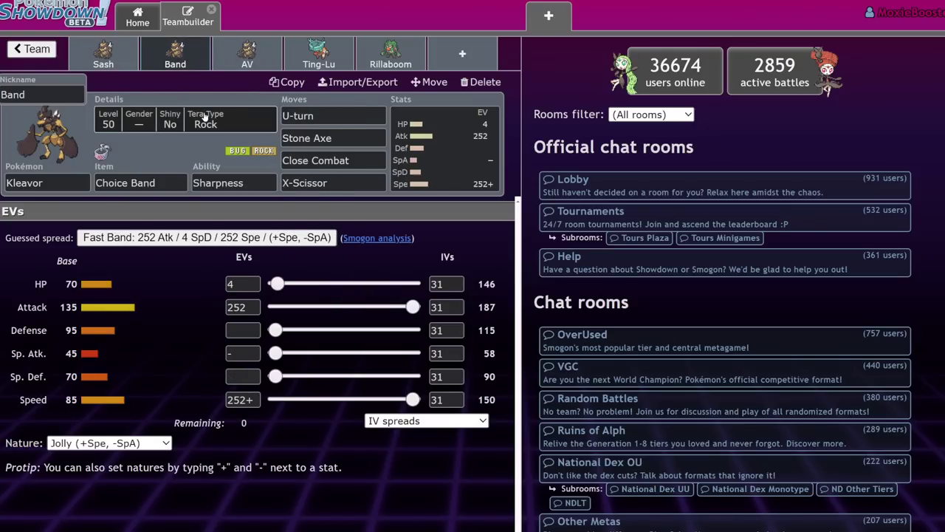
{"action": "left_click", "coordinate": [307, 138]}
- Review the AV Kleavor's U-turn and Trailblaze moves, its EV spread, its Speed stat and its nature
{"action": "left_click", "coordinate": [247, 57]}
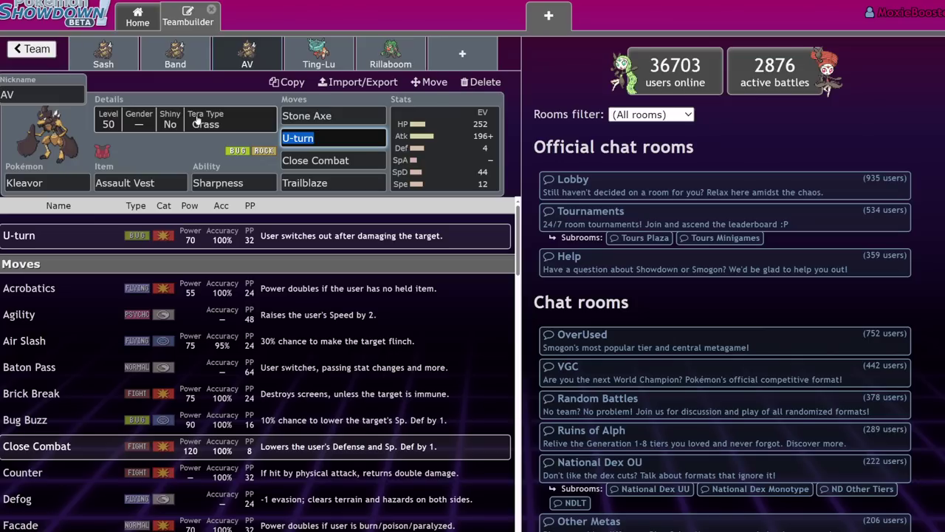
{"action": "left_click", "coordinate": [480, 153]}
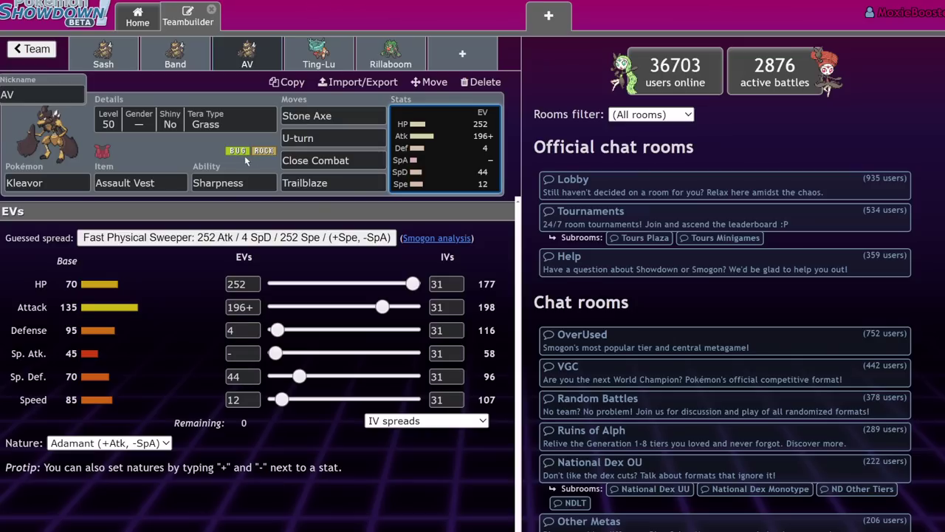
{"action": "left_click", "coordinate": [362, 183]}
{"action": "left_click", "coordinate": [412, 151]}
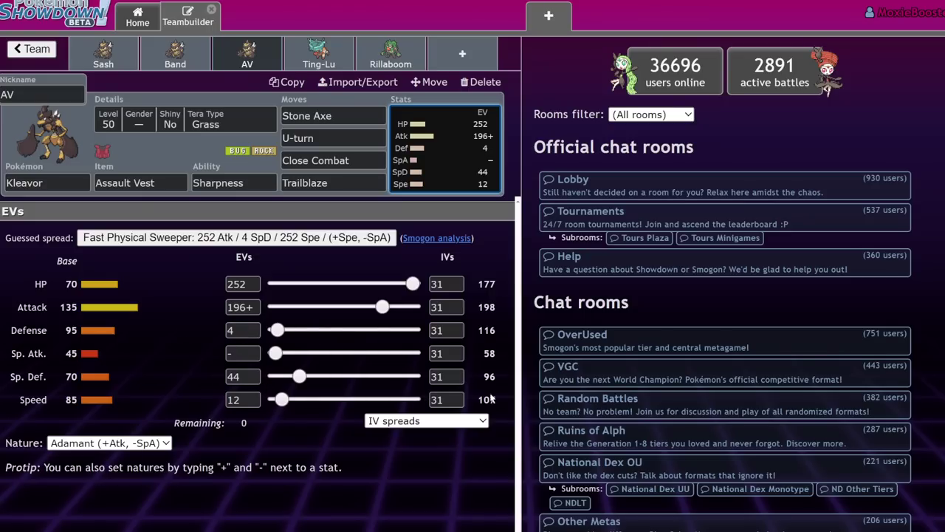
{"action": "left_click_drag", "start_coordinate": [480, 400], "coordinate": [30, 444]}
{"action": "left_click", "coordinate": [214, 416]}
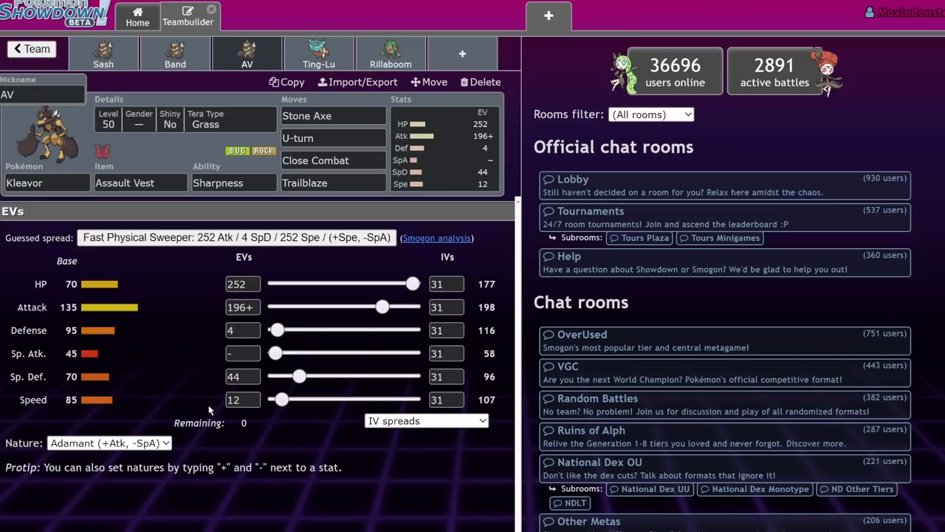
- Clear the AV Kleavor's HP and Attack EVs and give it a Jolly nature with 172 Speed EVs
{"action": "left_click_drag", "start_coordinate": [412, 283], "coordinate": [275, 284]}
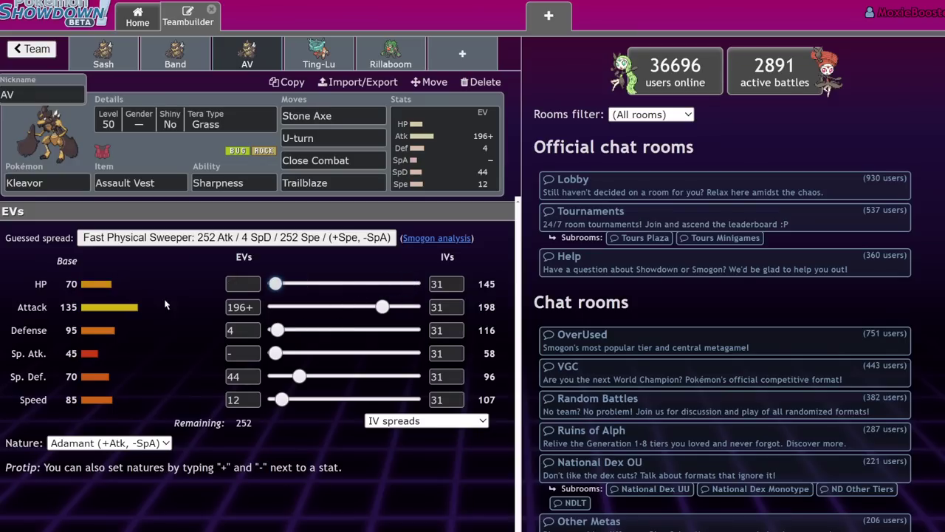
{"action": "mouse_move", "coordinate": [281, 399]}
{"action": "left_mouse_down"}
{"action": "mouse_move", "coordinate": [413, 399]}
{"action": "mouse_move", "coordinate": [275, 400]}
{"action": "left_mouse_up"}
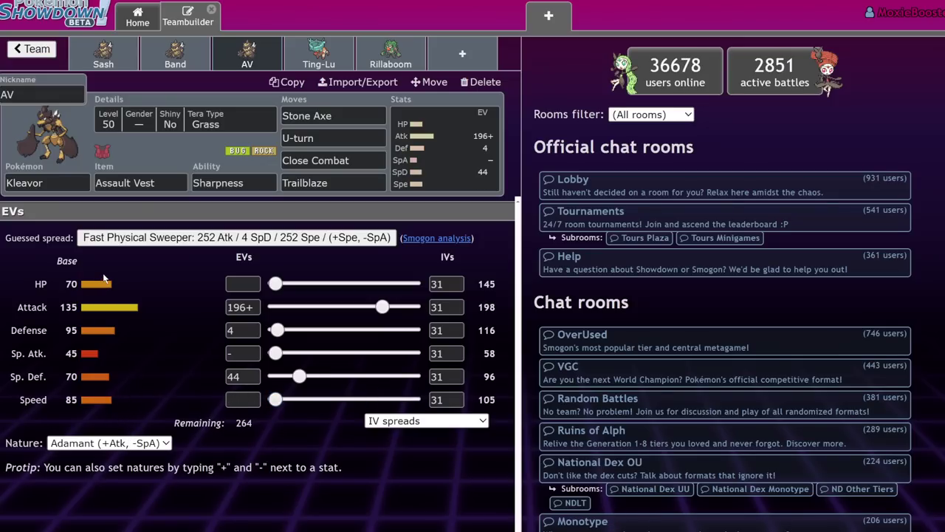
{"action": "type", "text": "+"}
{"action": "left_click_drag", "start_coordinate": [360, 306], "coordinate": [275, 307]}
{"action": "left_click_drag", "start_coordinate": [275, 400], "coordinate": [369, 399]}
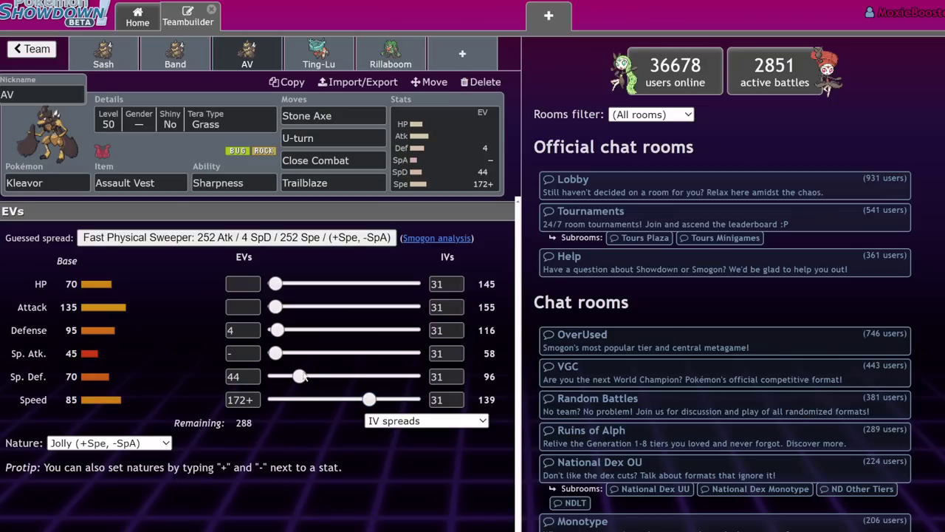
- Set the AV Kleavor's Attack EVs to 252 and distribute the remaining EVs between HP and Sp. Def
{"action": "left_click_drag", "start_coordinate": [276, 284], "coordinate": [413, 284]}
{"action": "left_click_drag", "start_coordinate": [276, 306], "coordinate": [295, 306]}
{"action": "left_click_drag", "start_coordinate": [412, 283], "coordinate": [412, 307]}
{"action": "left_click_drag", "start_coordinate": [299, 377], "coordinate": [274, 376]}
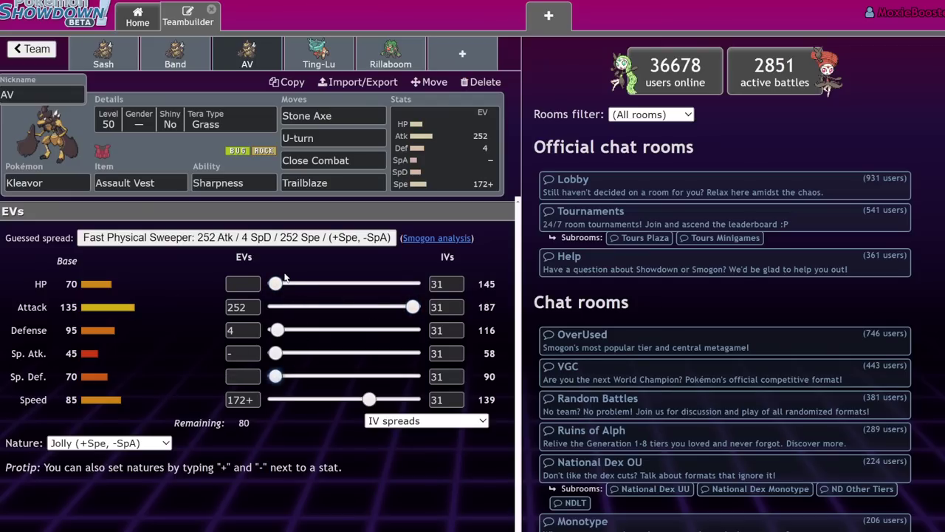
{"action": "left_click_drag", "start_coordinate": [274, 284], "coordinate": [317, 284]}
{"action": "left_click_drag", "start_coordinate": [274, 377], "coordinate": [278, 377]}
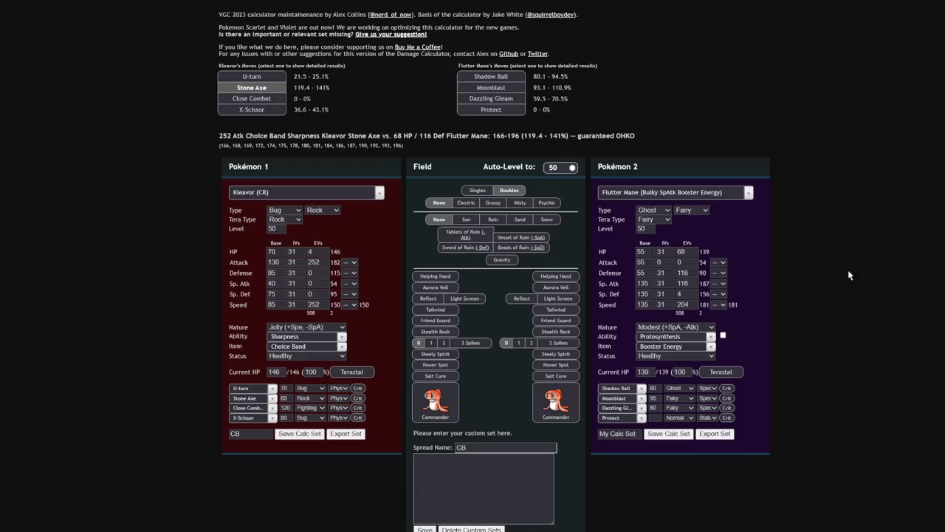
- Load Regieleki's Tera Ice Sash set as the opposing Pokémon in the damage calculator
{"action": "left_click", "coordinate": [698, 192]}
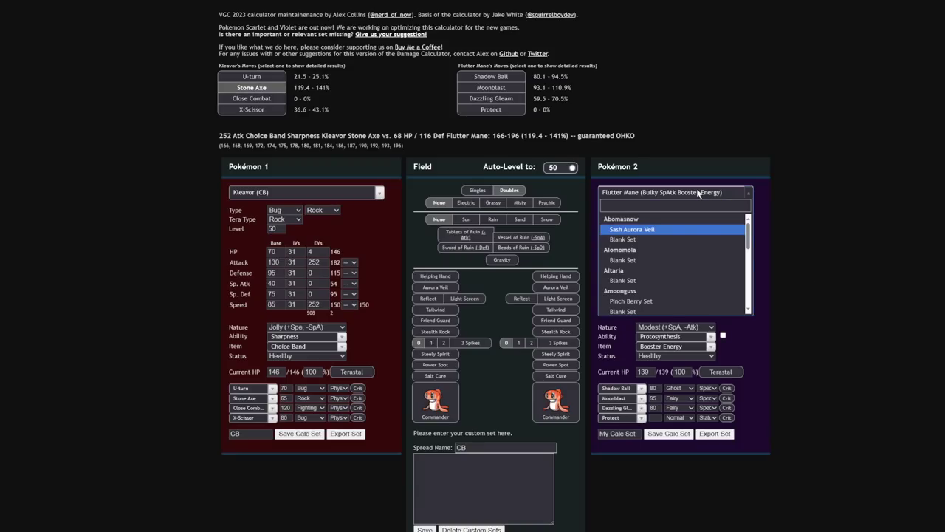
{"action": "type", "text": "regie"}
{"action": "key", "text": "Return"}
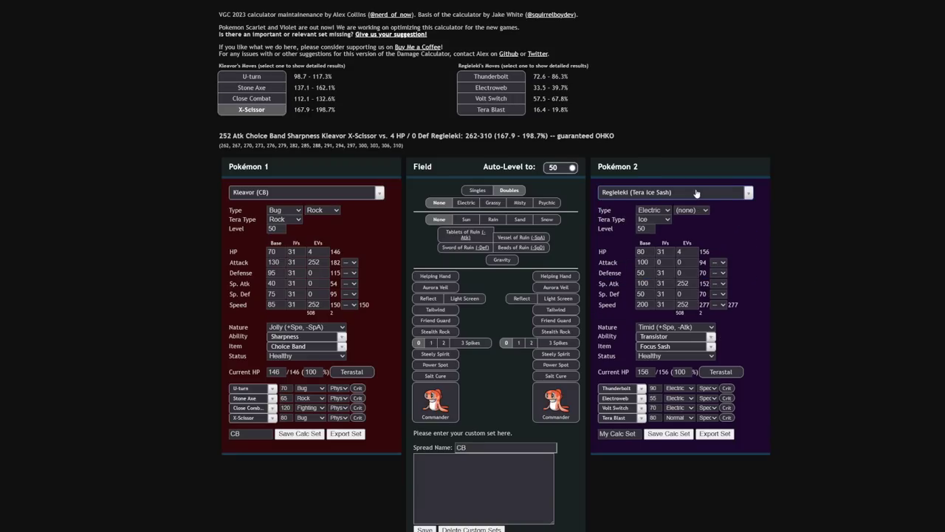
- Set Kleavor's held item to (none) and show the detailed Stone Axe damage result against Regieleki
{"action": "left_click", "coordinate": [305, 346]}
{"action": "scroll", "coordinate": [321, 364], "scroll_direction": "up", "scroll_amount": 1}
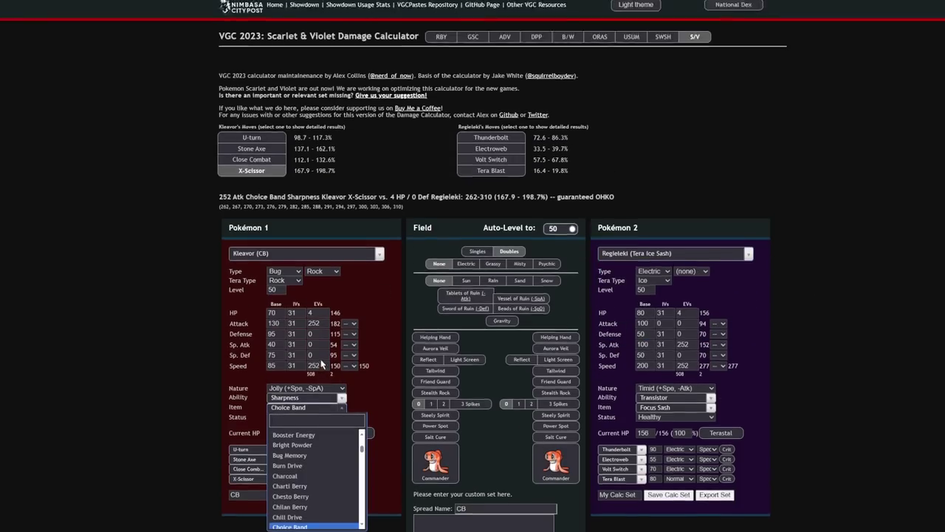
{"action": "scroll", "coordinate": [302, 450], "scroll_direction": "up", "scroll_amount": 5}
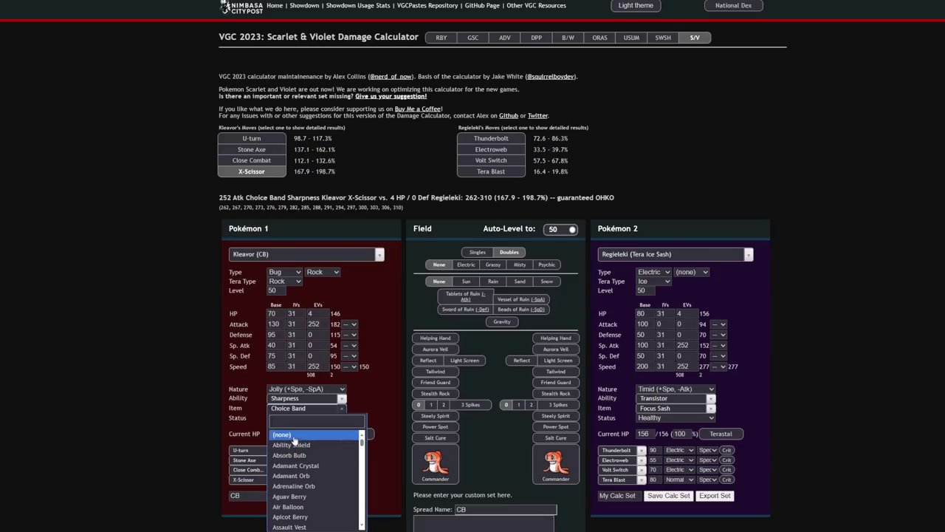
{"action": "left_click", "coordinate": [294, 438]}
{"action": "left_click", "coordinate": [260, 151]}
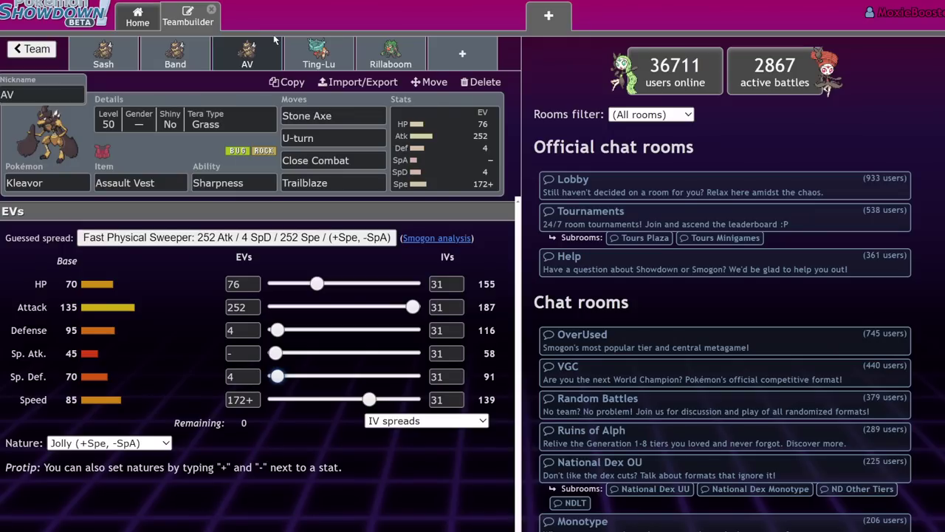
- Switch to the Showdown teambuilder and give Ting-Lu Ruination as its first move
{"action": "left_click", "coordinate": [321, 52]}
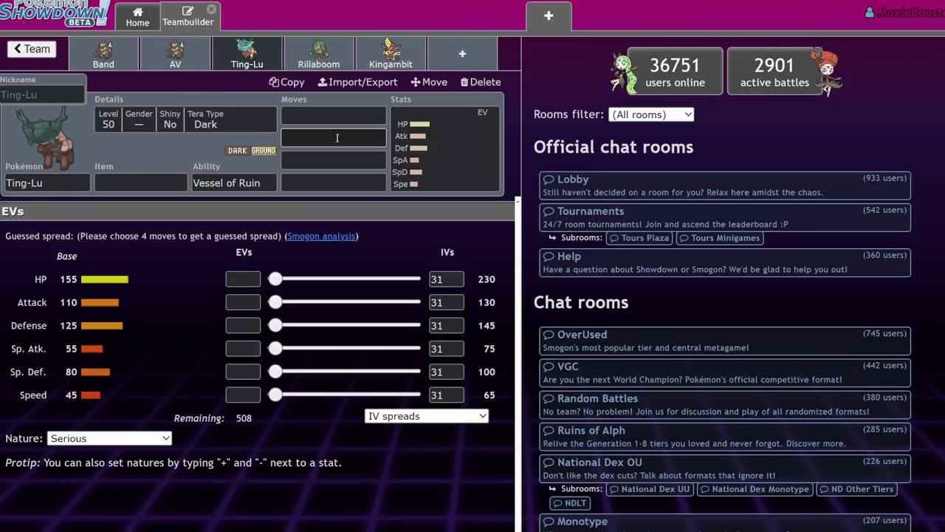
{"action": "left_click", "coordinate": [314, 116]}
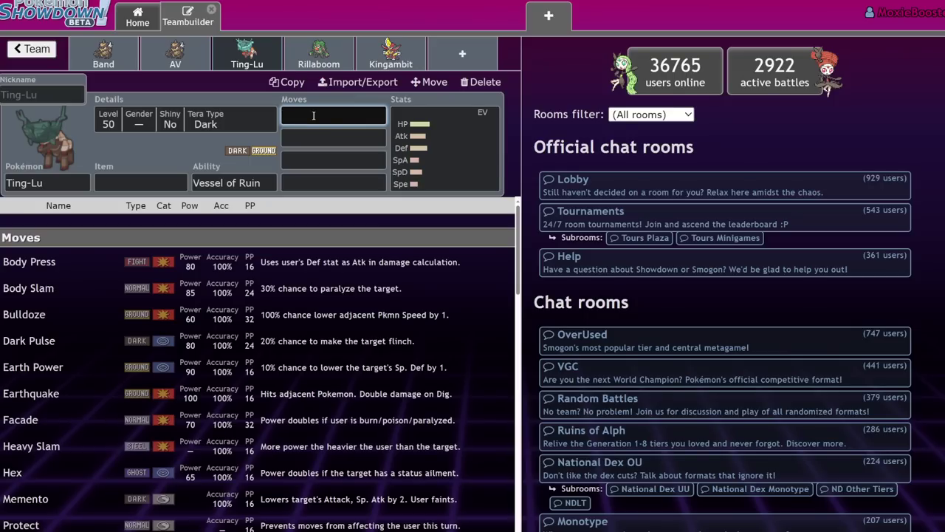
{"action": "type", "text": "ru"}
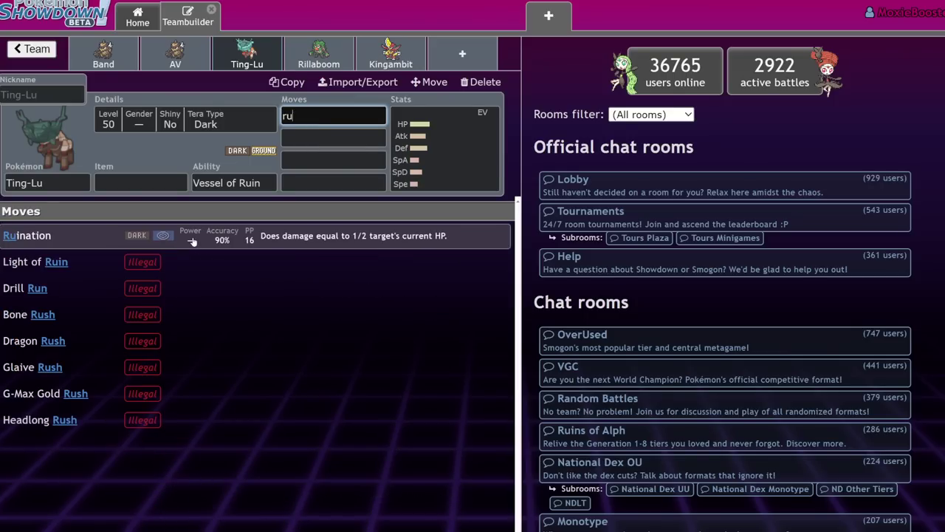
{"action": "key", "text": "Return"}
{"action": "left_click", "coordinate": [363, 118]}
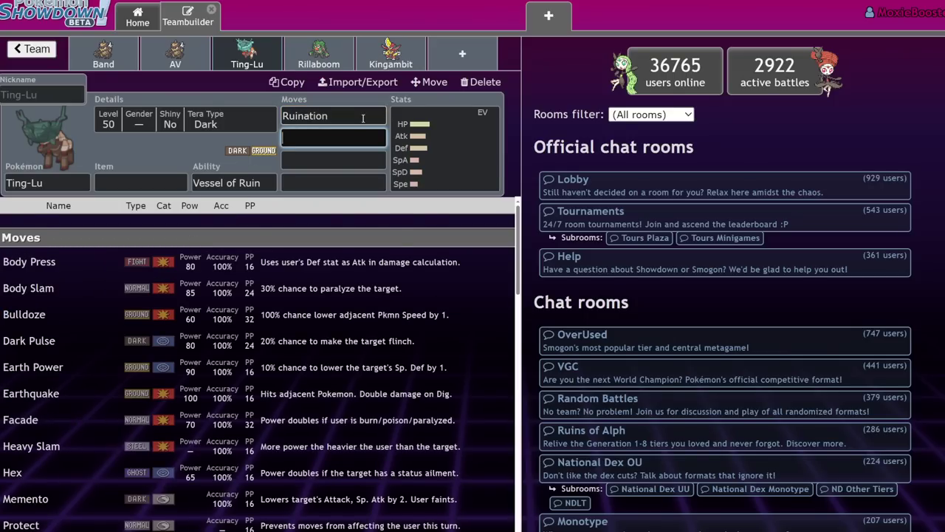
- Give Ting-Lu the Assault Vest and compare it with the AV Kleavor set
{"action": "left_click", "coordinate": [152, 179]}
{"action": "type", "text": "av"}
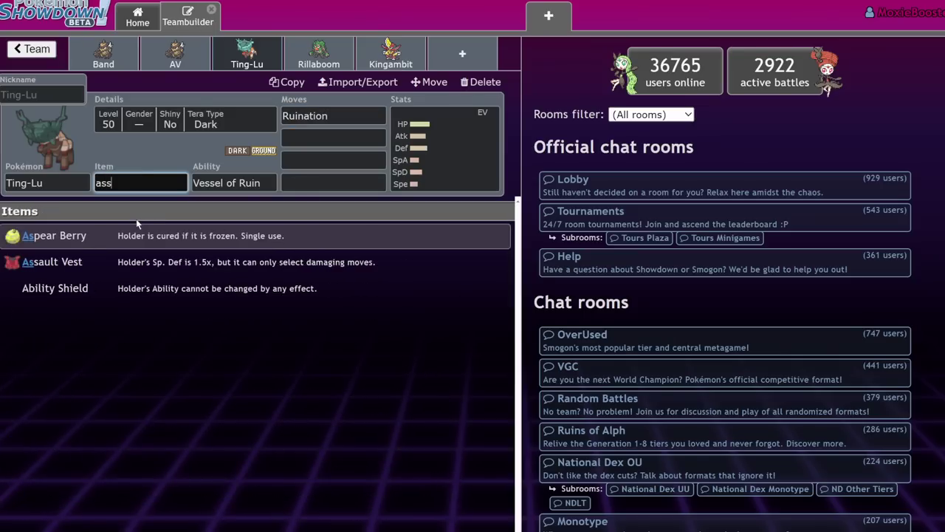
{"action": "key", "text": "Return"}
{"action": "left_click", "coordinate": [352, 112]}
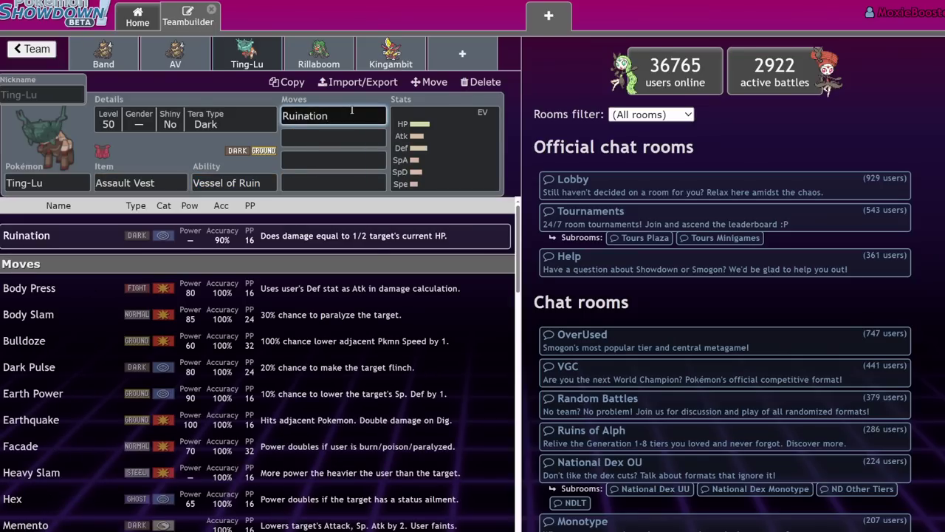
{"action": "left_click", "coordinate": [183, 59]}
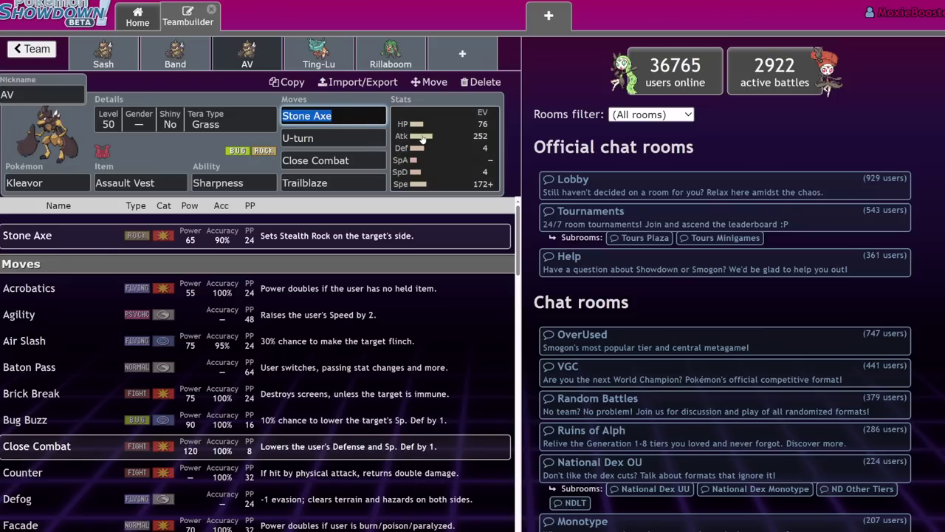
{"action": "left_click", "coordinate": [319, 57]}
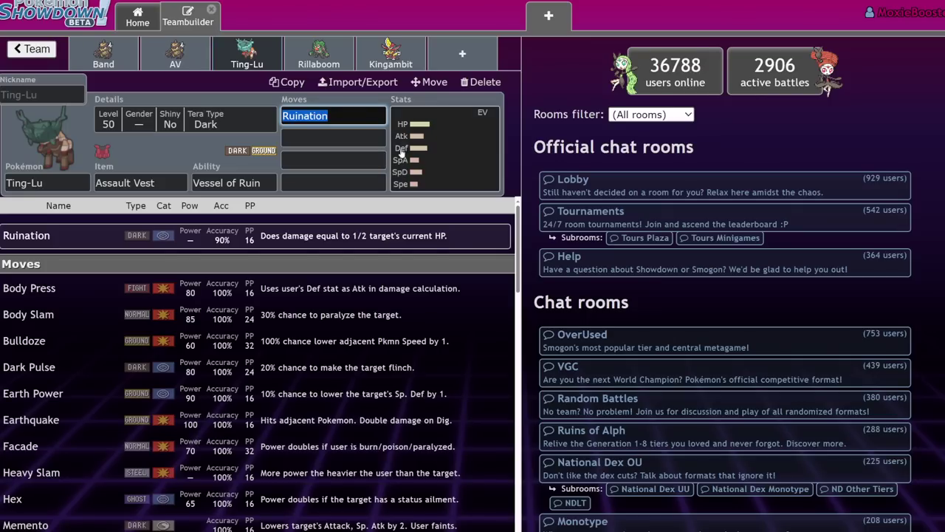
- Give Rillaboom the moves Fake Out and Wood Hammer in its first two move slots
{"action": "left_click", "coordinate": [319, 57]}
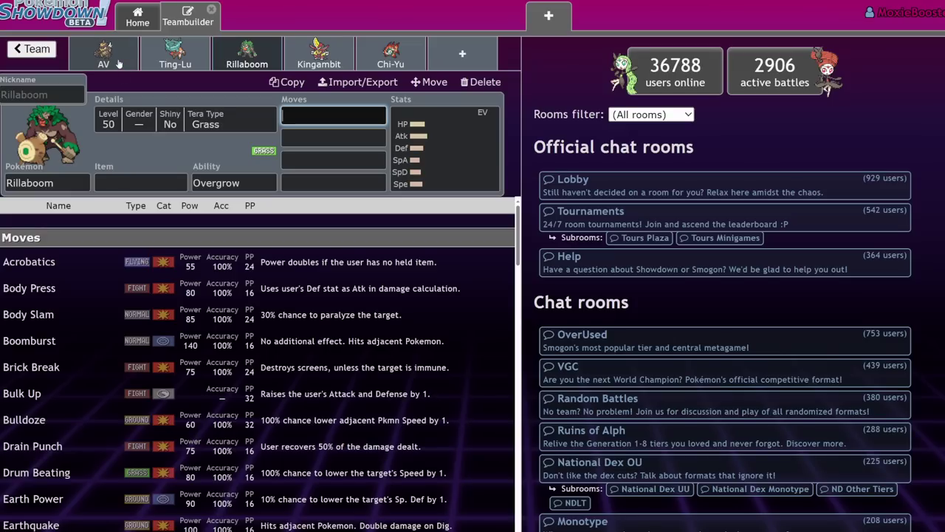
{"action": "type", "text": "fa"}
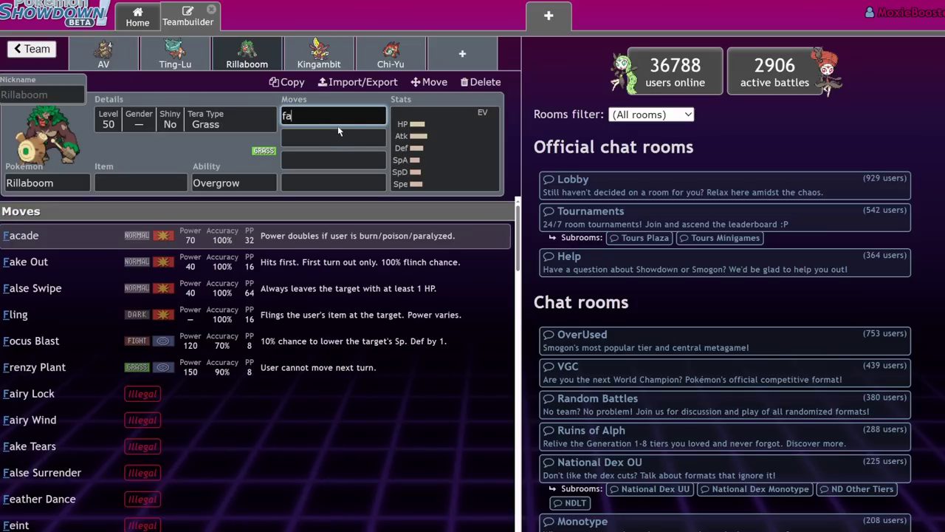
{"action": "left_click", "coordinate": [137, 252]}
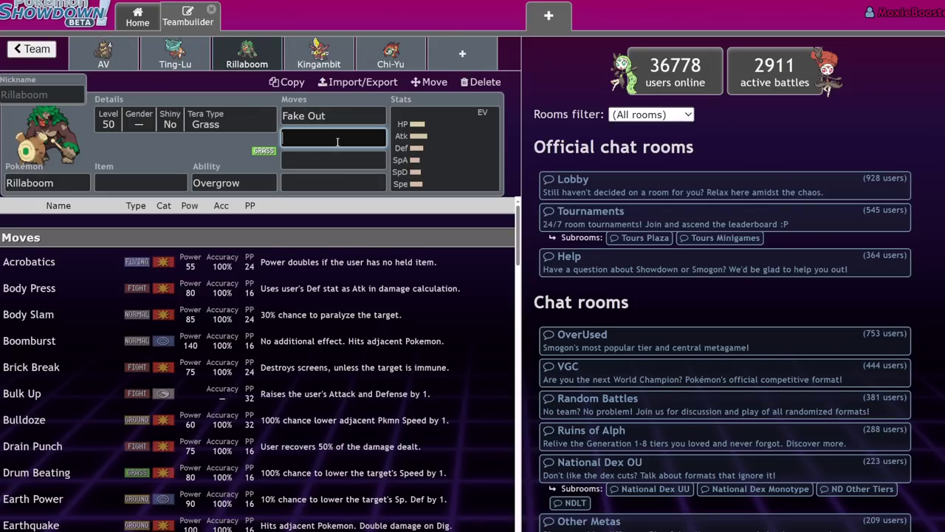
{"action": "type", "text": "wood"}
{"action": "left_click", "coordinate": [159, 230]}
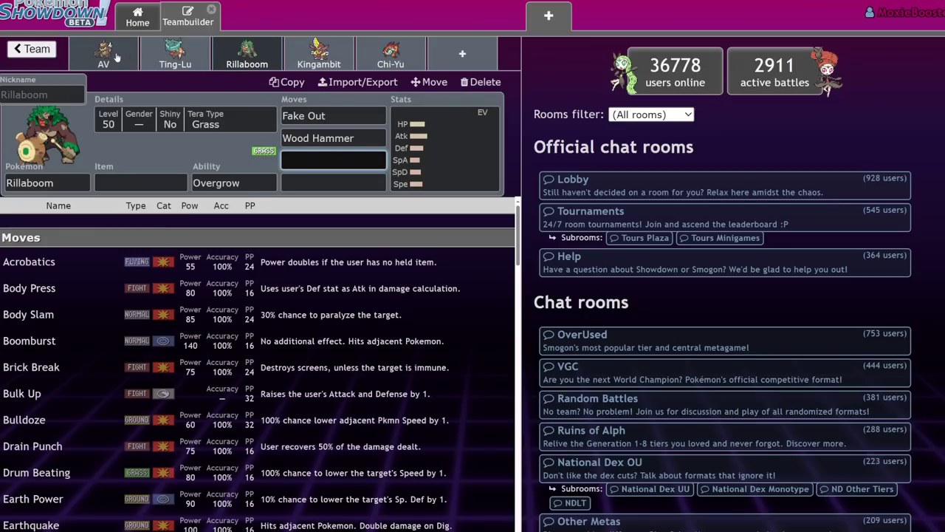
- Give Kingambit Sucker Punch as its first move and review its Defiant ability and base stats
{"action": "left_click", "coordinate": [301, 56]}
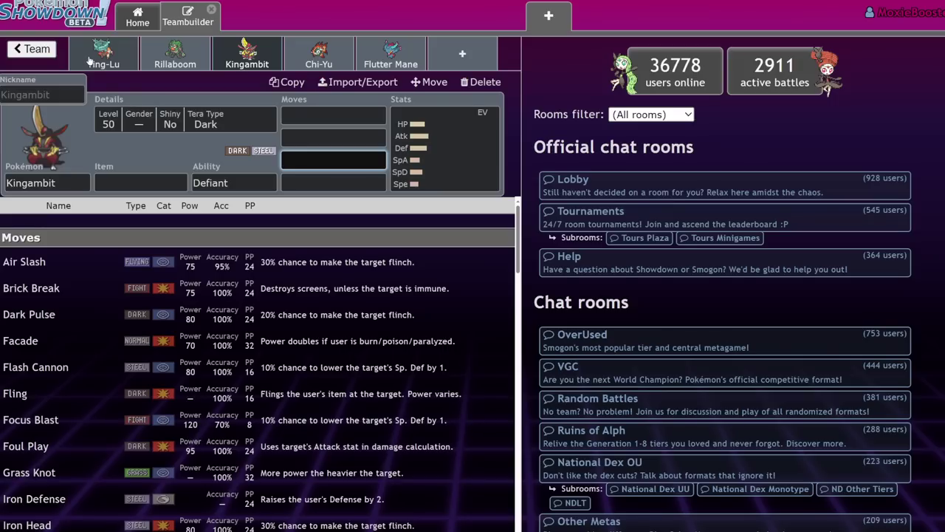
{"action": "left_click", "coordinate": [314, 118]}
{"action": "type", "text": "suc"}
{"action": "key", "text": "Return"}
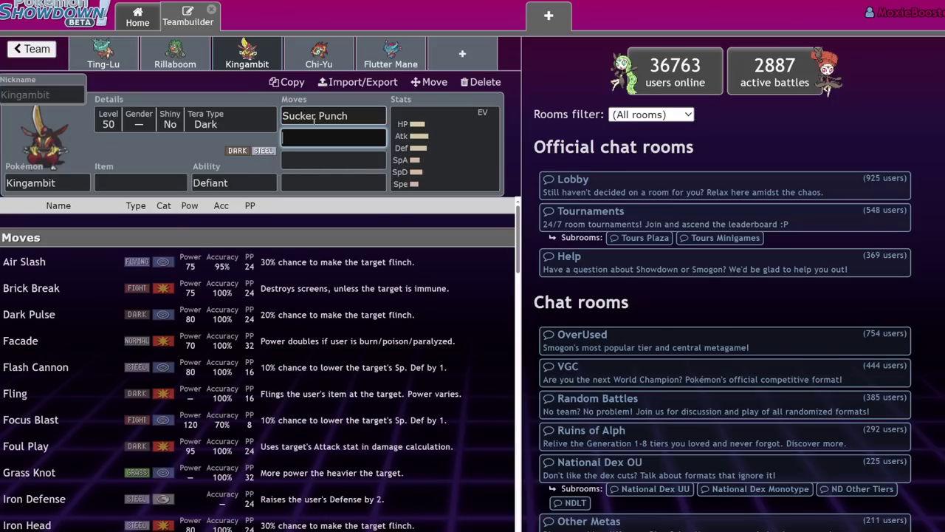
{"action": "left_click", "coordinate": [223, 184]}
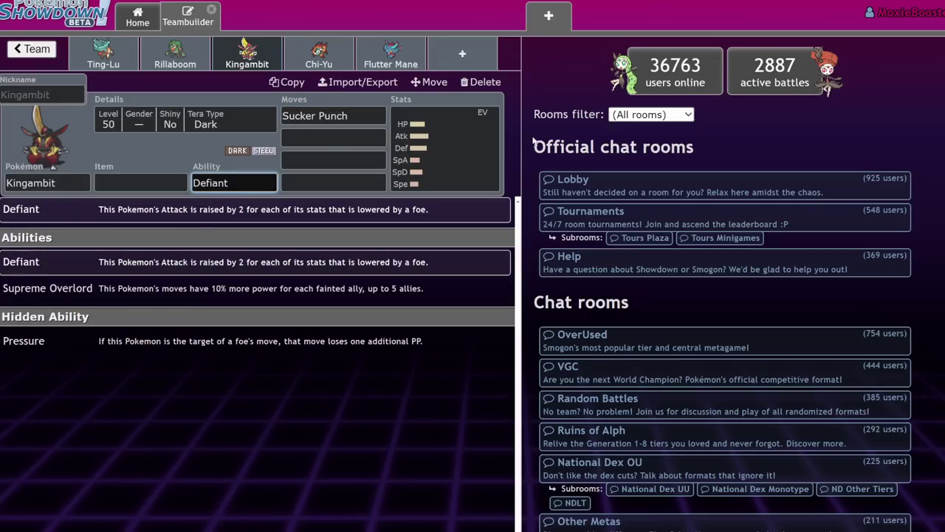
{"action": "left_click", "coordinate": [416, 174]}
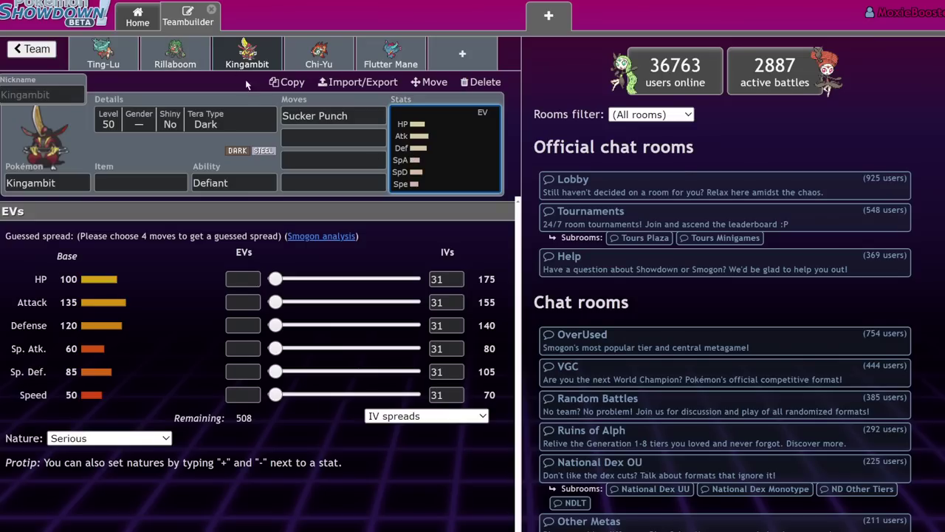
- Add Sucker Punch in Kingambit's second move slot and clear the first move slot
{"action": "left_click", "coordinate": [325, 138]}
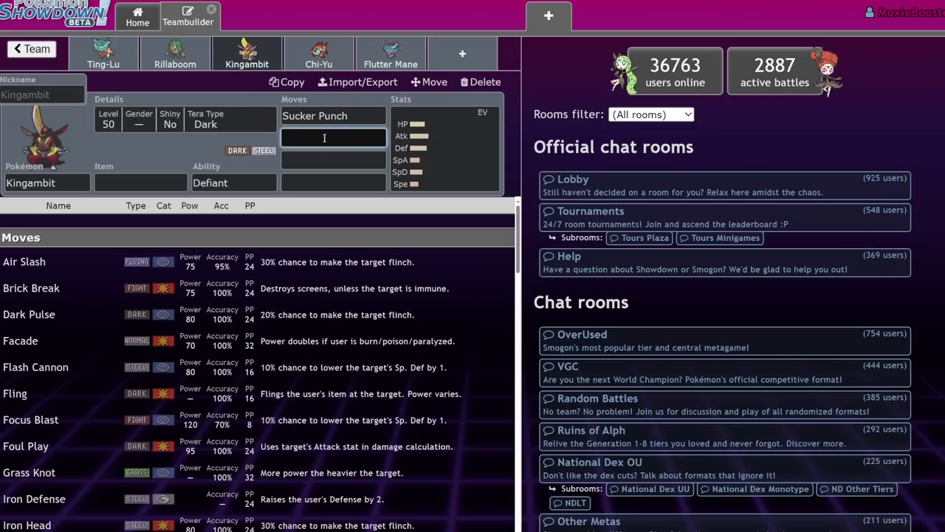
{"action": "type", "text": "suck"}
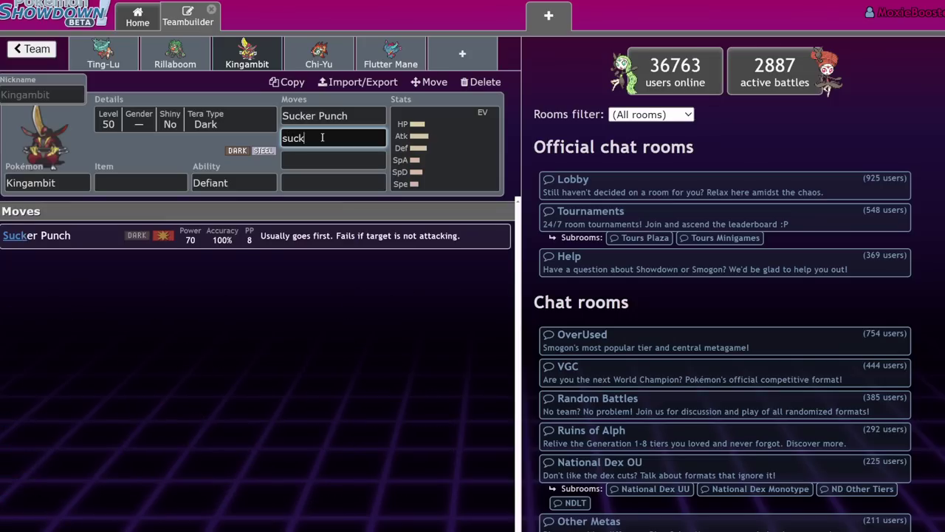
{"action": "key", "text": "Return"}
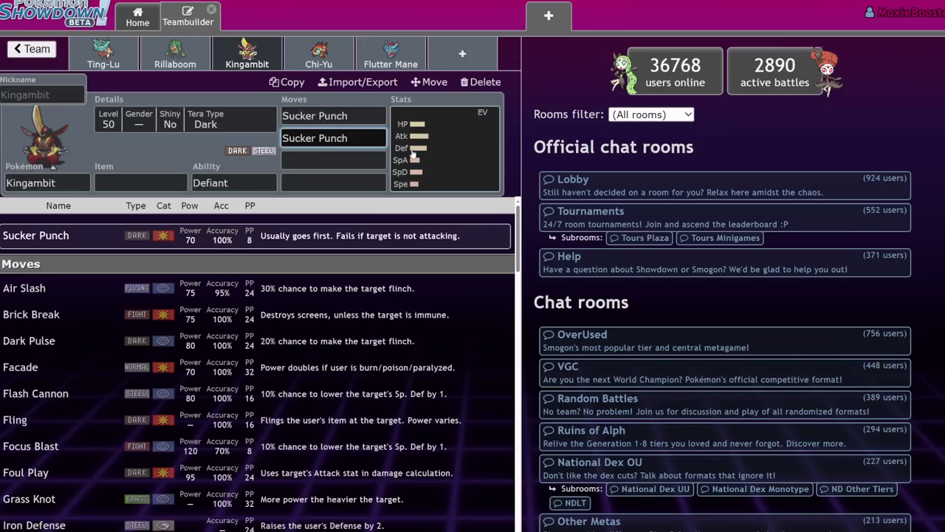
{"action": "key", "text": "shift+Tab"}
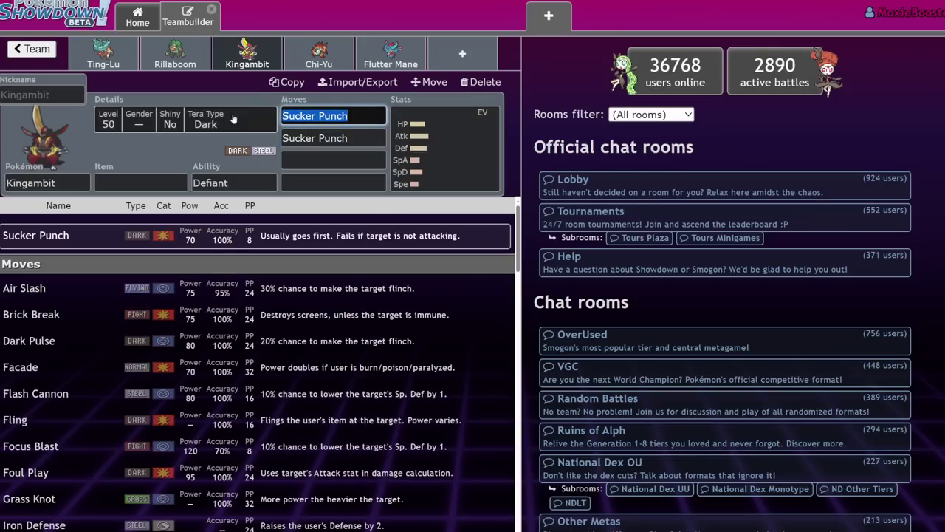
{"action": "key", "text": "BackSpace"}
{"action": "left_click", "coordinate": [346, 137]}
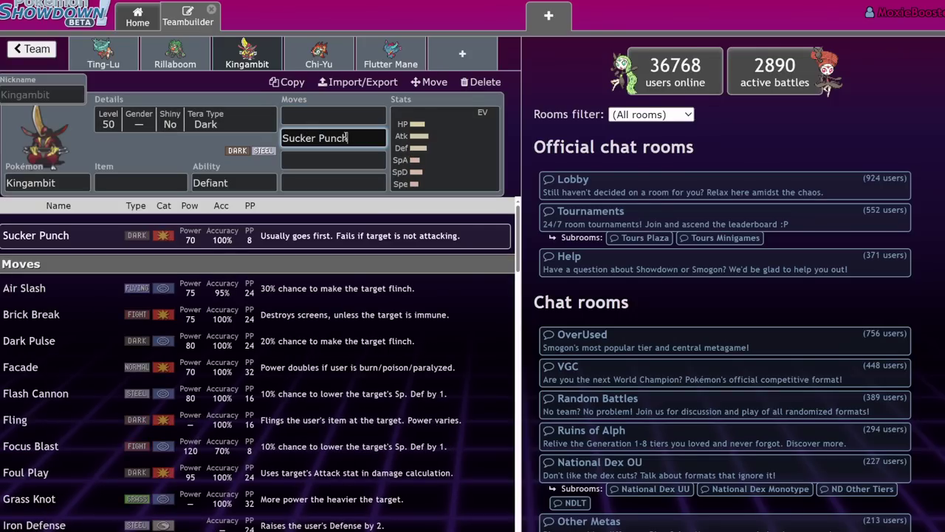
- Give Chi-Yu 252 Sp. Atk. and 252 Speed EVs, and review its Beads of Ruin ability and available moves
{"action": "left_click", "coordinate": [296, 64]}
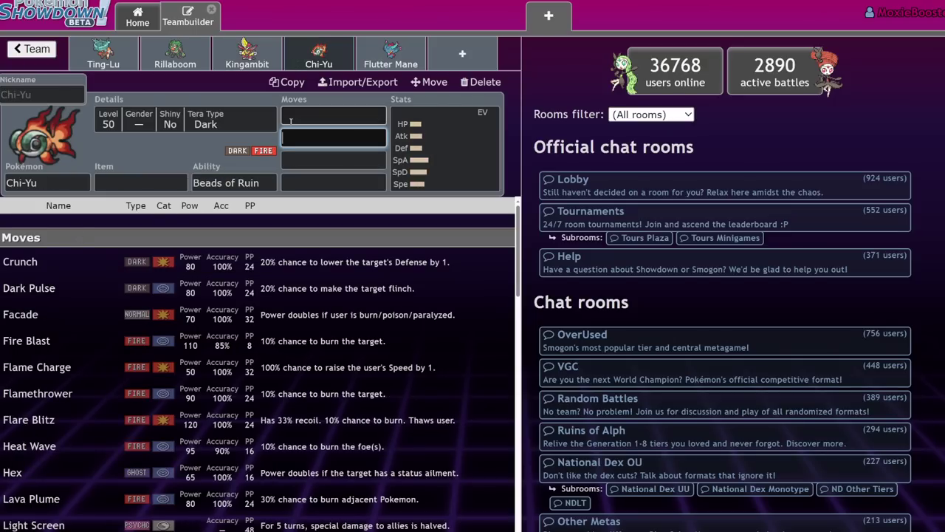
{"action": "left_click", "coordinate": [416, 142]}
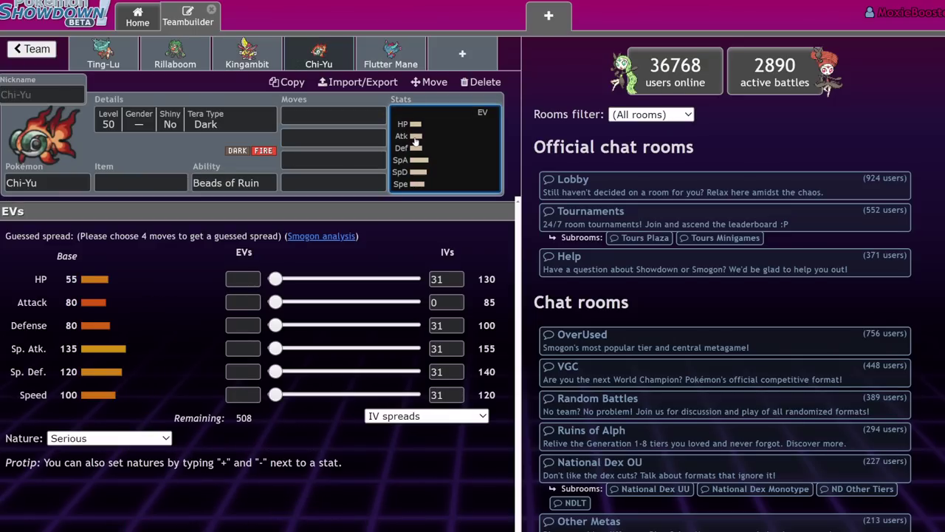
{"action": "left_click_drag", "start_coordinate": [275, 348], "coordinate": [412, 349]}
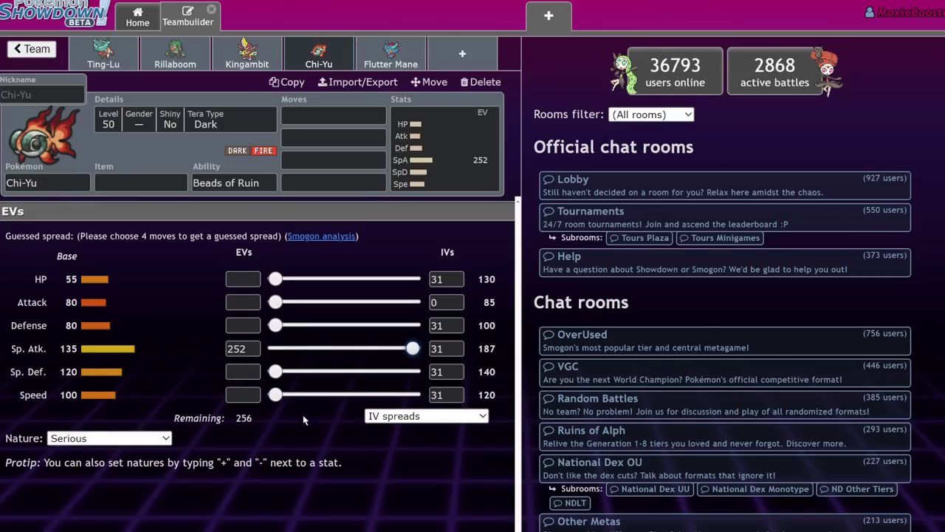
{"action": "left_click_drag", "start_coordinate": [275, 394], "coordinate": [412, 394]}
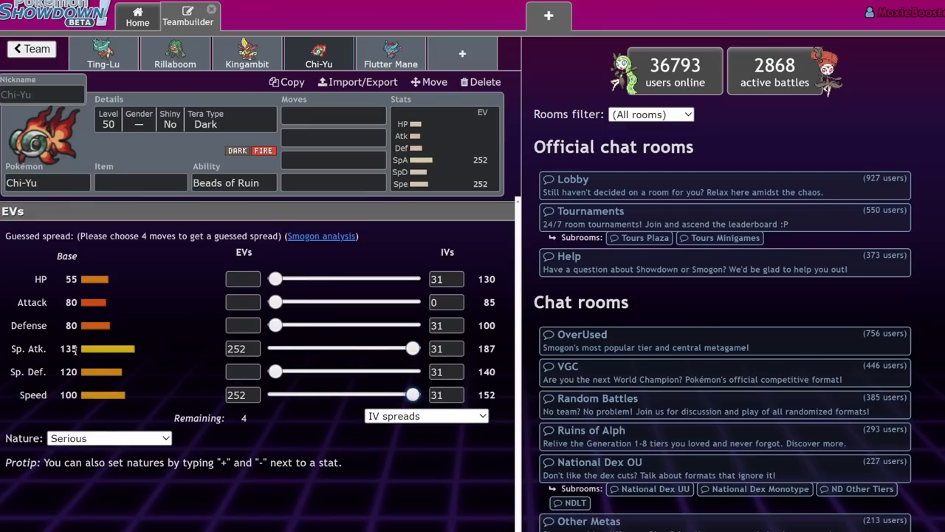
{"action": "left_click", "coordinate": [233, 183]}
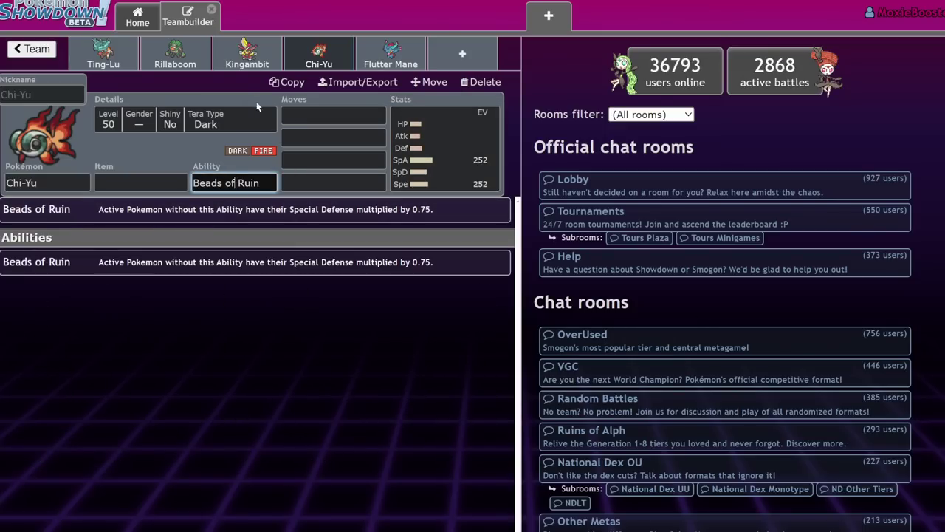
{"action": "left_click", "coordinate": [320, 115]}
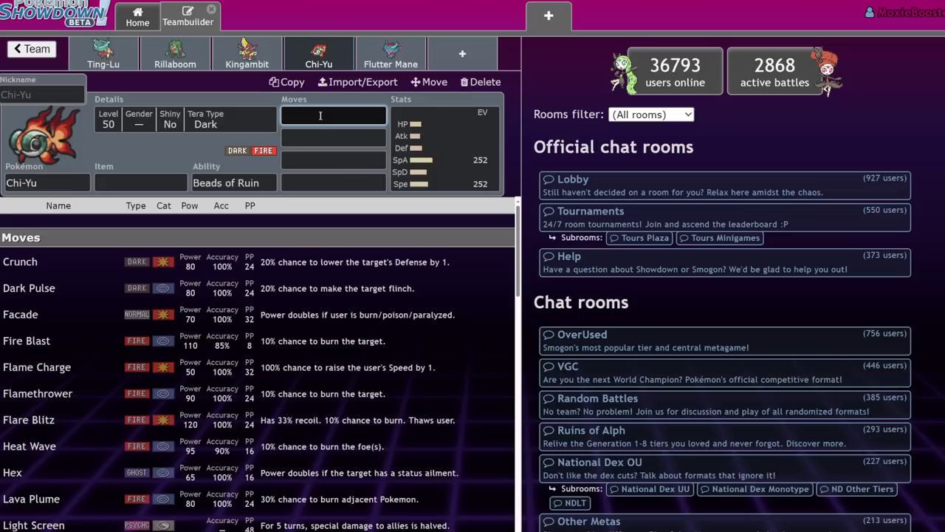
- Filter the Pokémon list for a new team slot by Fire type, look through the candidates, and clear the filter
{"action": "left_click", "coordinate": [453, 51]}
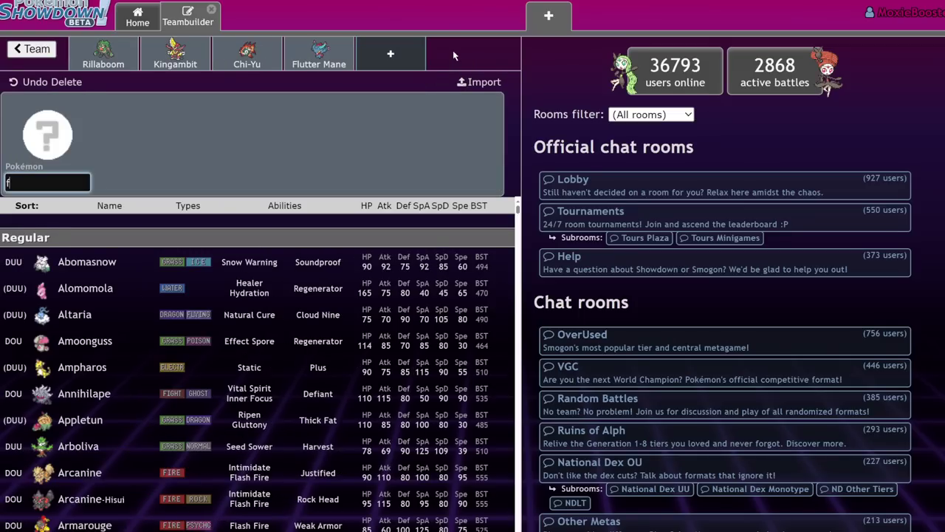
{"action": "type", "text": "fire"}
{"action": "key", "text": "Return"}
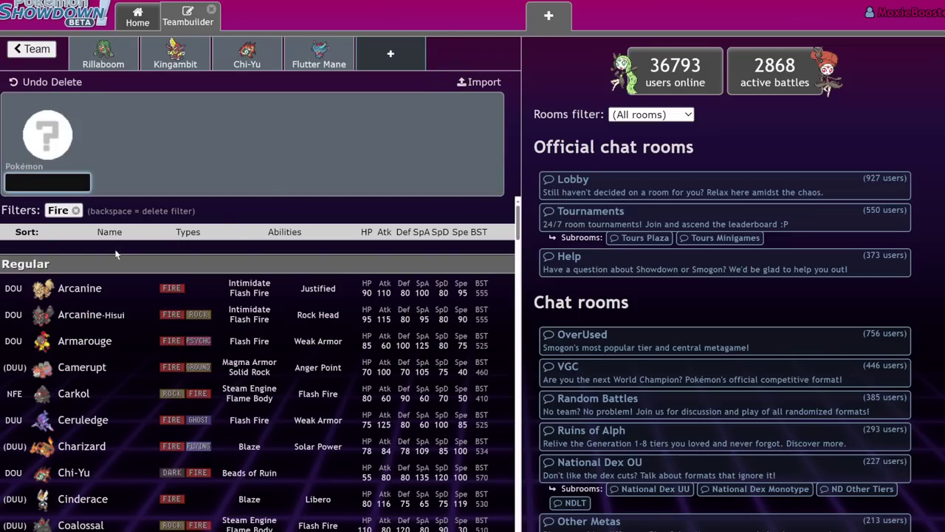
{"action": "scroll", "coordinate": [143, 355], "scroll_direction": "down", "scroll_amount": 2}
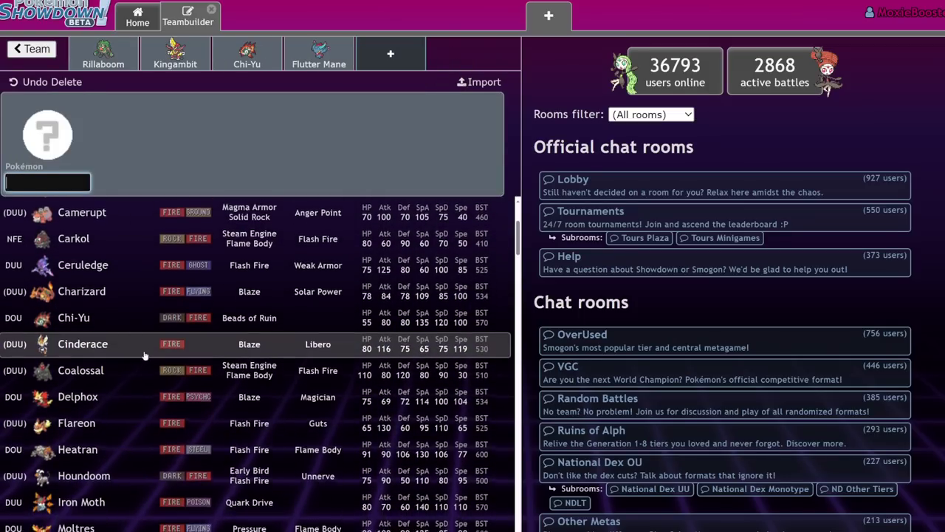
{"action": "scroll", "coordinate": [144, 353], "scroll_direction": "down", "scroll_amount": 2}
{"action": "scroll", "coordinate": [107, 360], "scroll_direction": "down", "scroll_amount": 4}
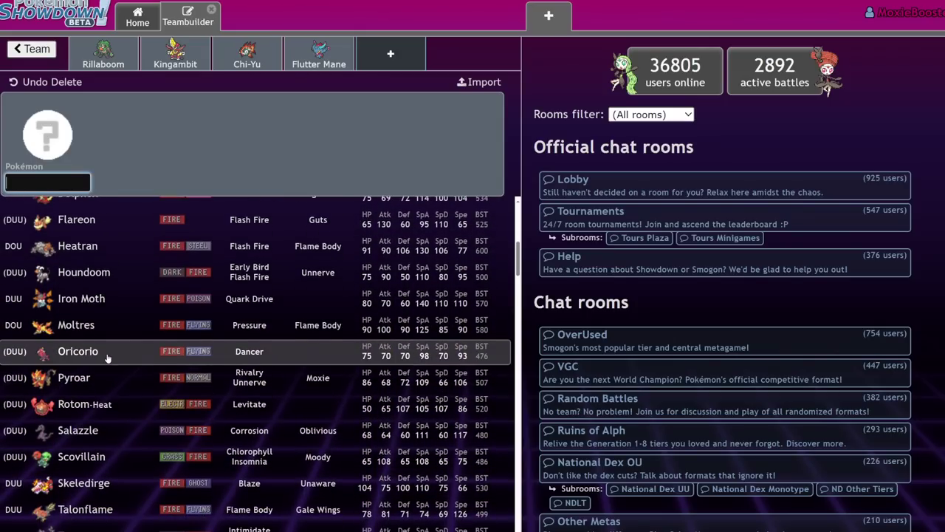
{"action": "scroll", "coordinate": [109, 362], "scroll_direction": "down", "scroll_amount": 1}
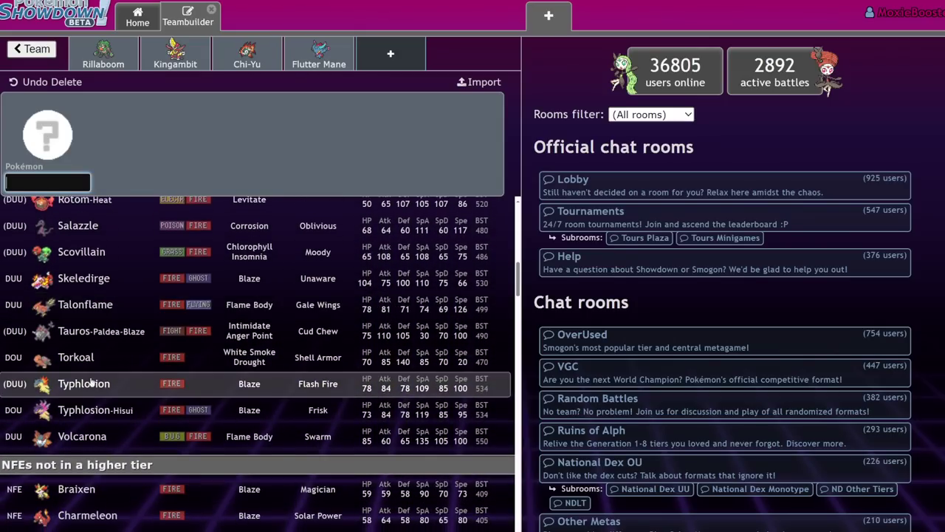
{"action": "scroll", "coordinate": [266, 351], "scroll_direction": "up", "scroll_amount": 6}
{"action": "scroll", "coordinate": [273, 346], "scroll_direction": "up", "scroll_amount": 4}
{"action": "key", "text": "BackSpace"}
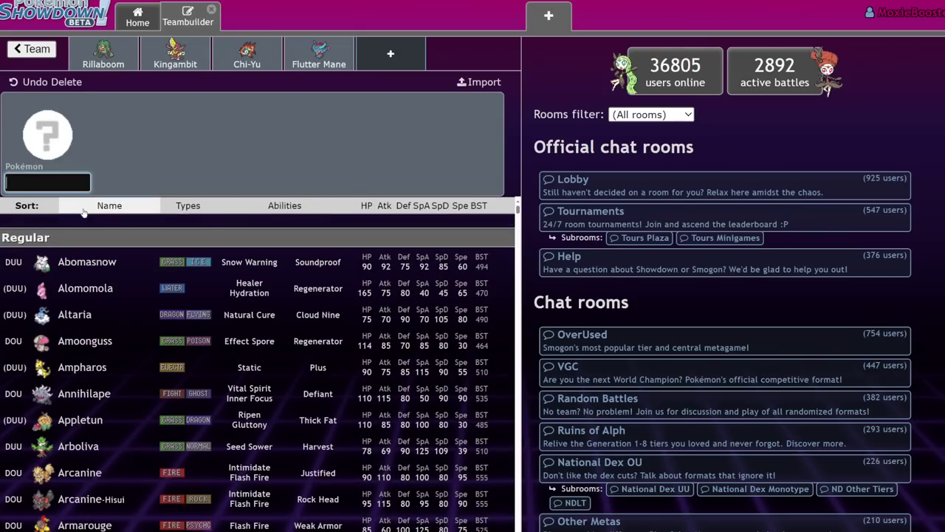
- Give Chi-Yu the Choice Scarf item and review its EV spread and available moves
{"action": "left_click", "coordinate": [247, 59]}
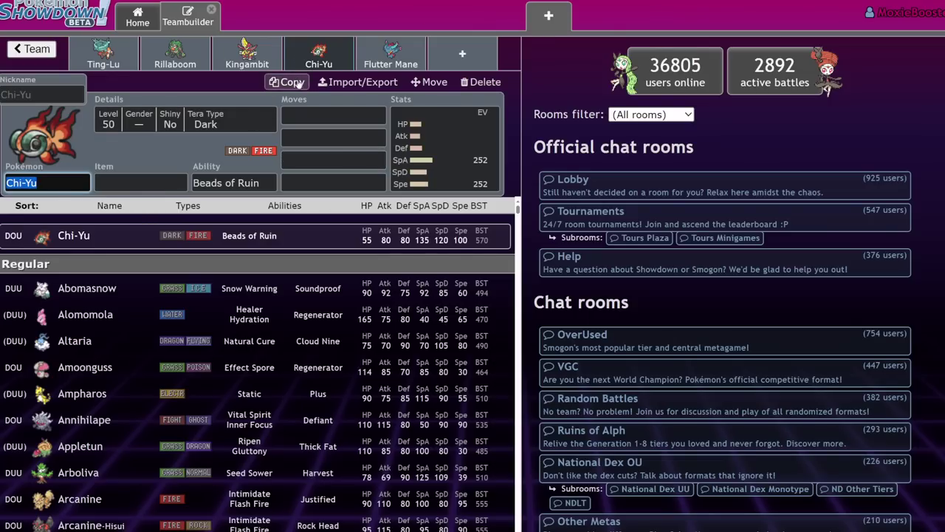
{"action": "left_click", "coordinate": [309, 116]}
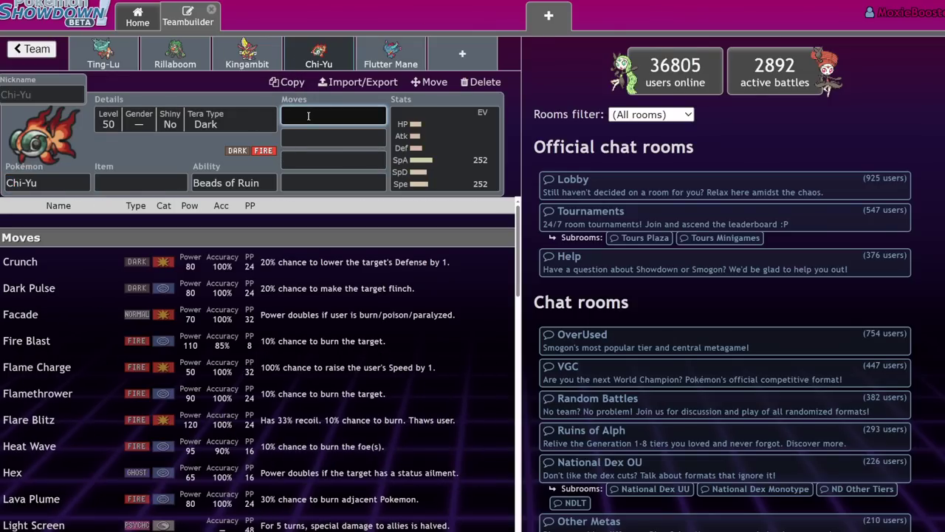
{"action": "left_click", "coordinate": [116, 185]}
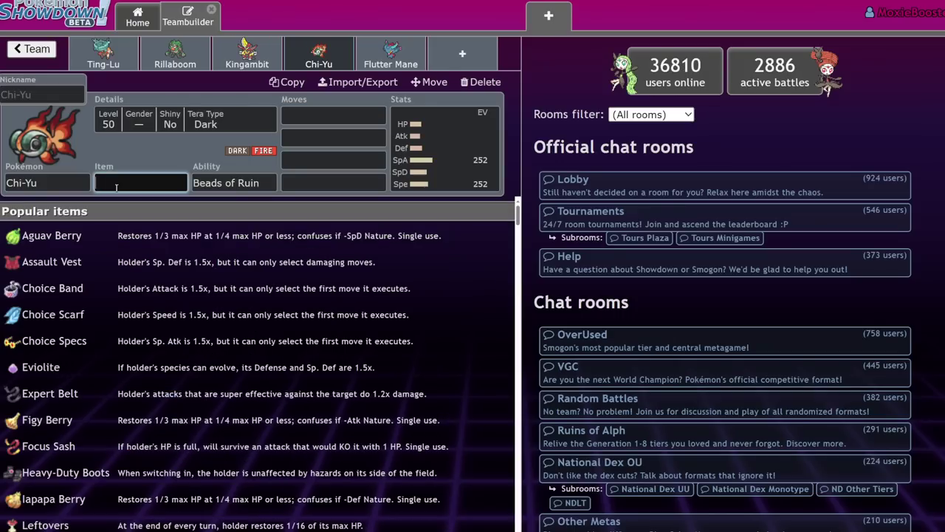
{"action": "type", "text": "ch"}
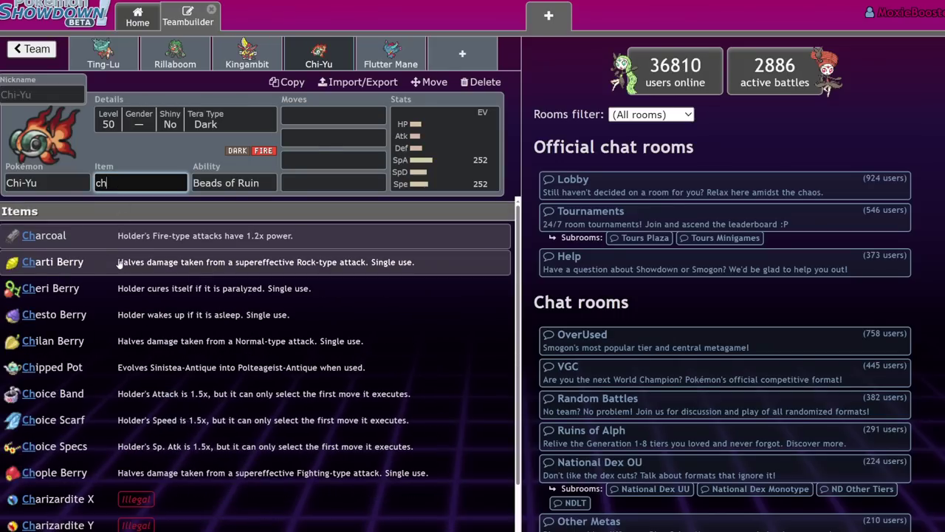
{"action": "left_click", "coordinate": [95, 420]}
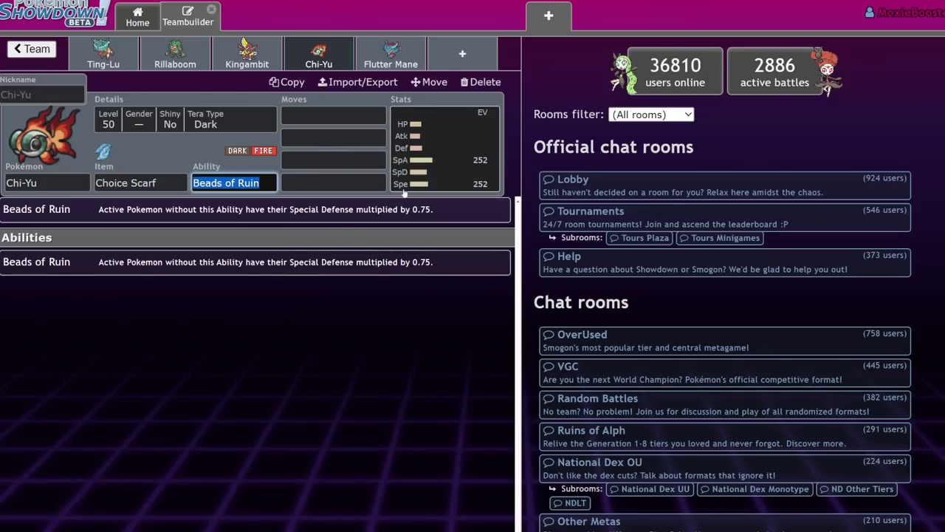
{"action": "left_click", "coordinate": [443, 151]}
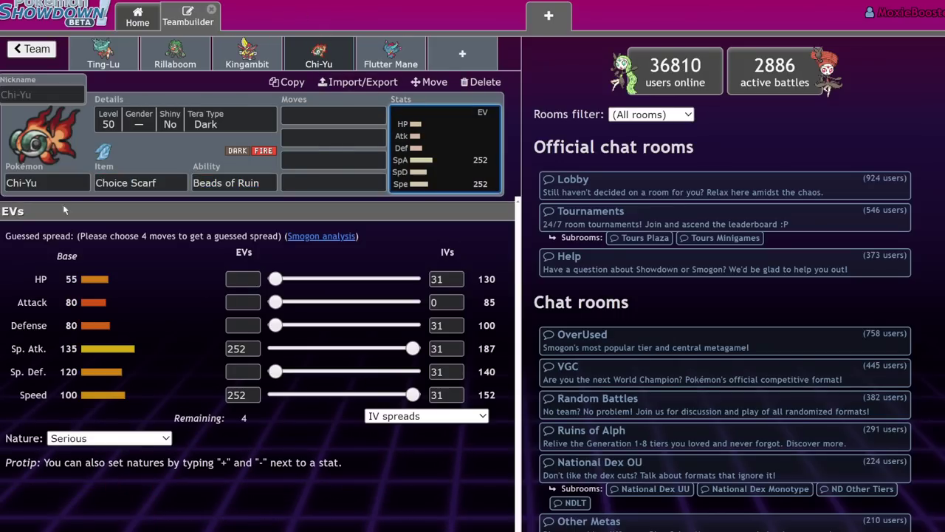
{"action": "left_click", "coordinate": [316, 119]}
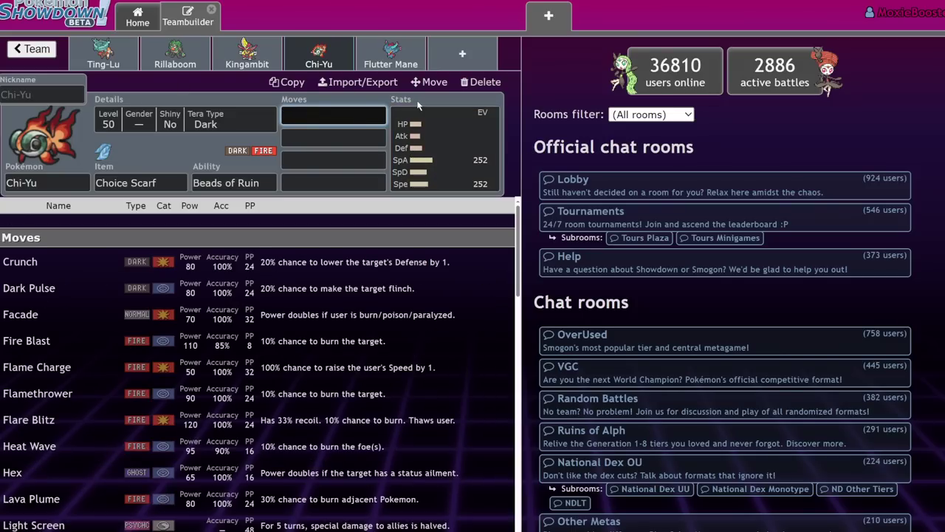
- Switch between Chi-Yu and Flutter Mane to compare them, ending on Flutter Mane's available moves
{"action": "left_click", "coordinate": [385, 51]}
{"action": "left_click", "coordinate": [310, 53]}
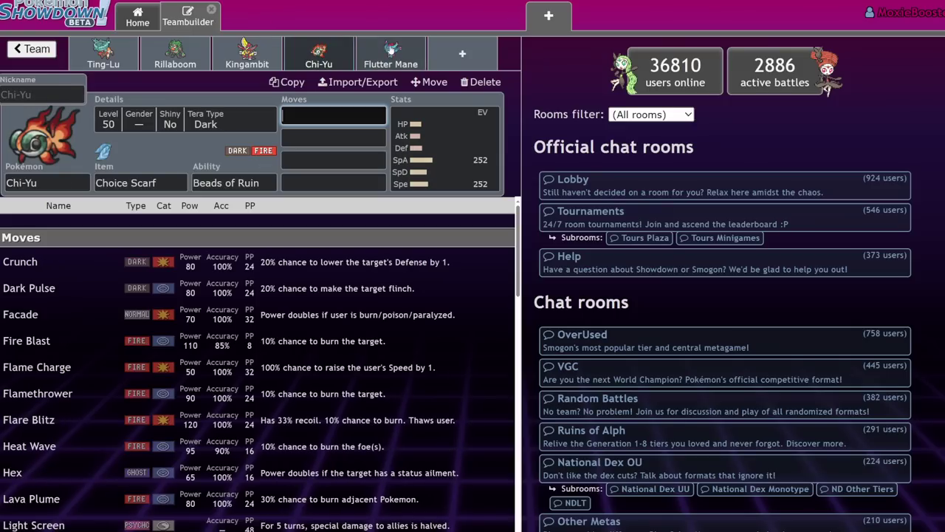
{"action": "left_click", "coordinate": [391, 51]}
{"action": "left_click", "coordinate": [344, 53]}
{"action": "left_click", "coordinate": [405, 51]}
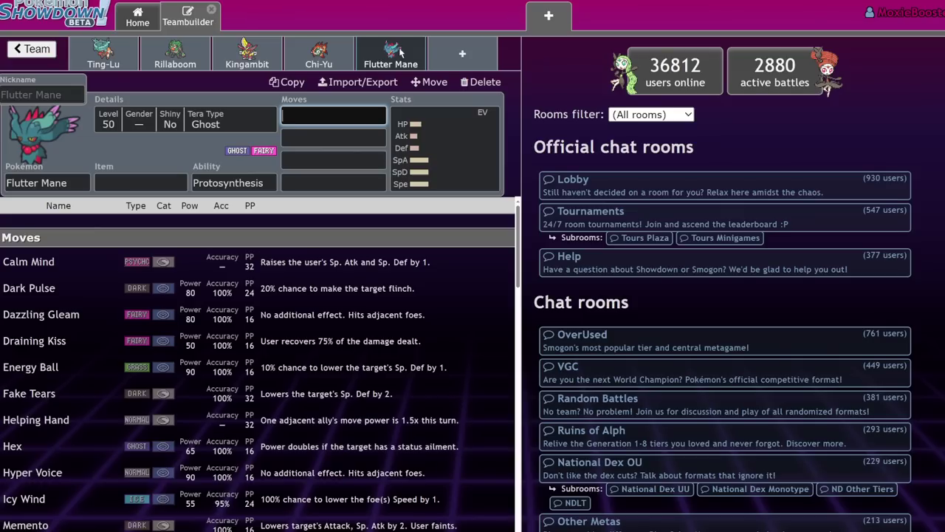
- Review the Kleavor sets in the team overview, add Glimmora as a new team member, and give it 252 Speed EVs
{"action": "left_click", "coordinate": [32, 55]}
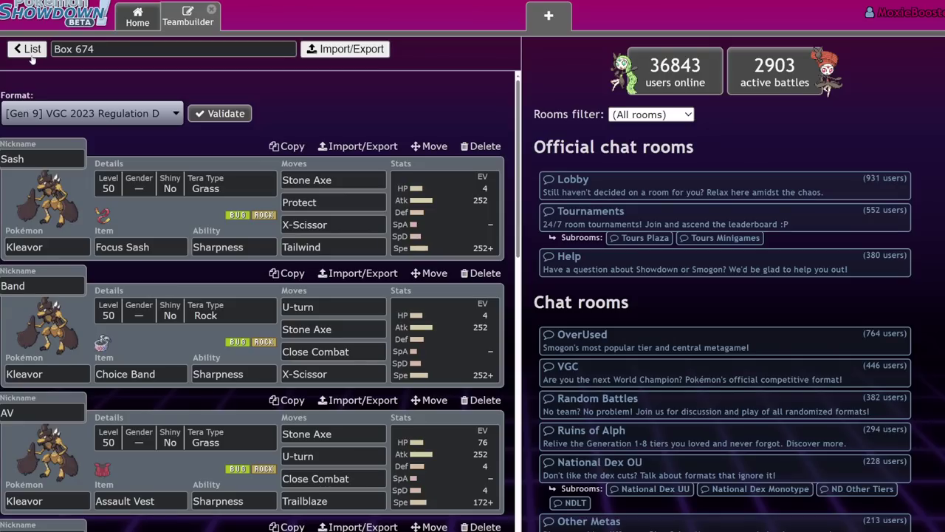
{"action": "left_click", "coordinate": [470, 251]}
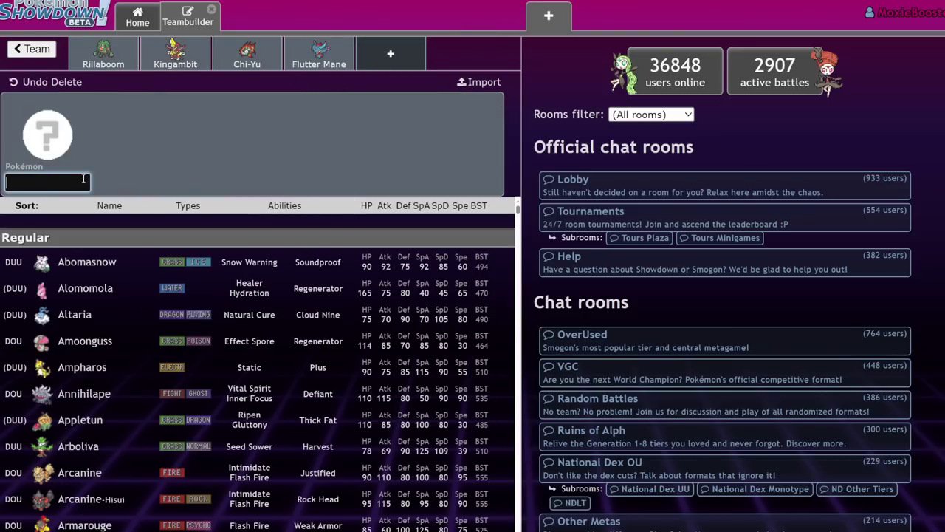
{"action": "type", "text": "glimm"}
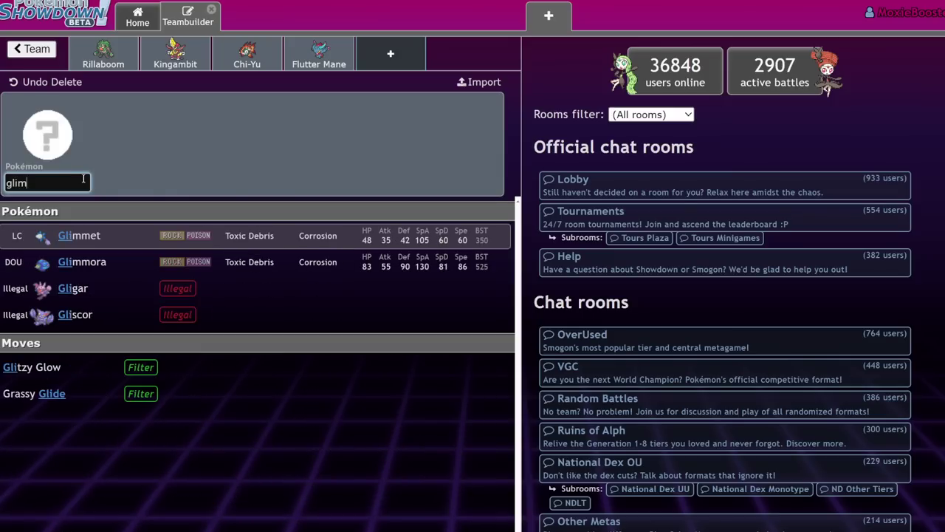
{"action": "left_click", "coordinate": [131, 270]}
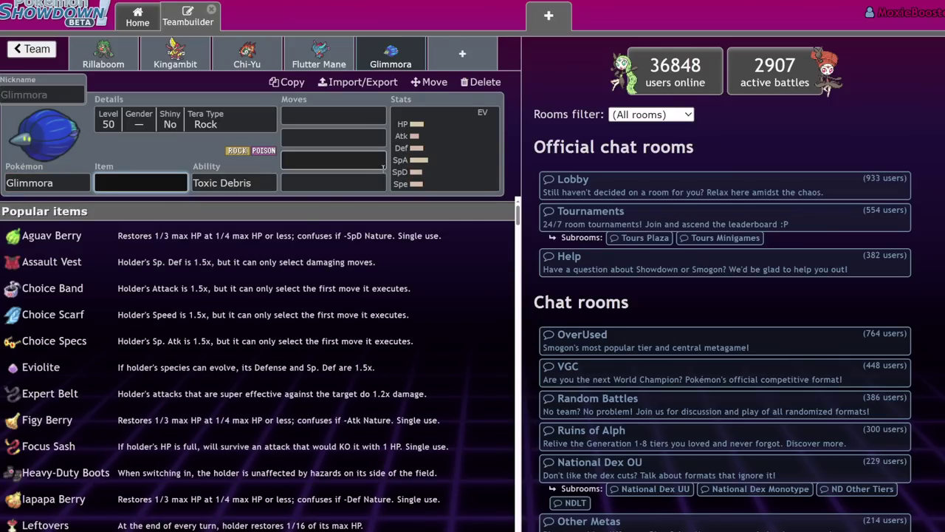
{"action": "left_click", "coordinate": [426, 167]}
{"action": "left_click_drag", "start_coordinate": [274, 395], "coordinate": [420, 395]}
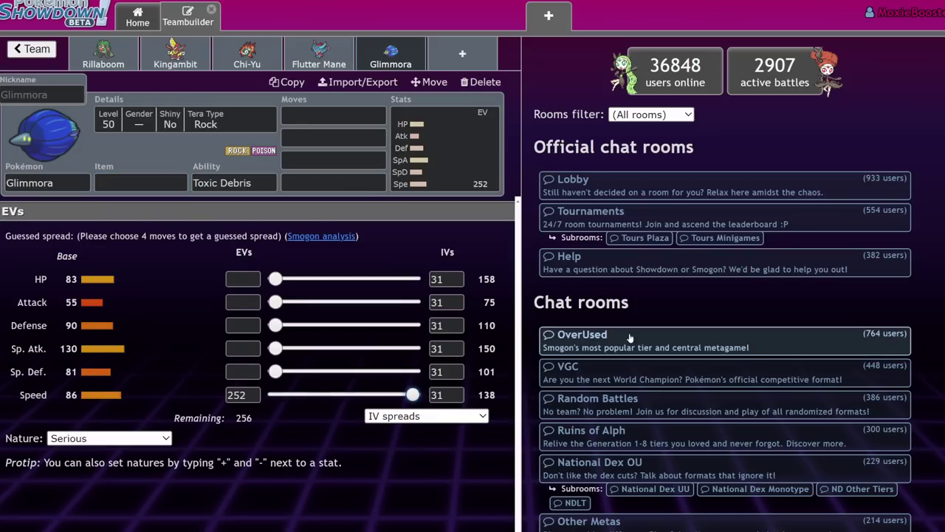
- Give Glimmora the moves Power Gem and Mortal Spin in its first two move slots
{"action": "left_click", "coordinate": [325, 116]}
{"action": "type", "text": "pow"}
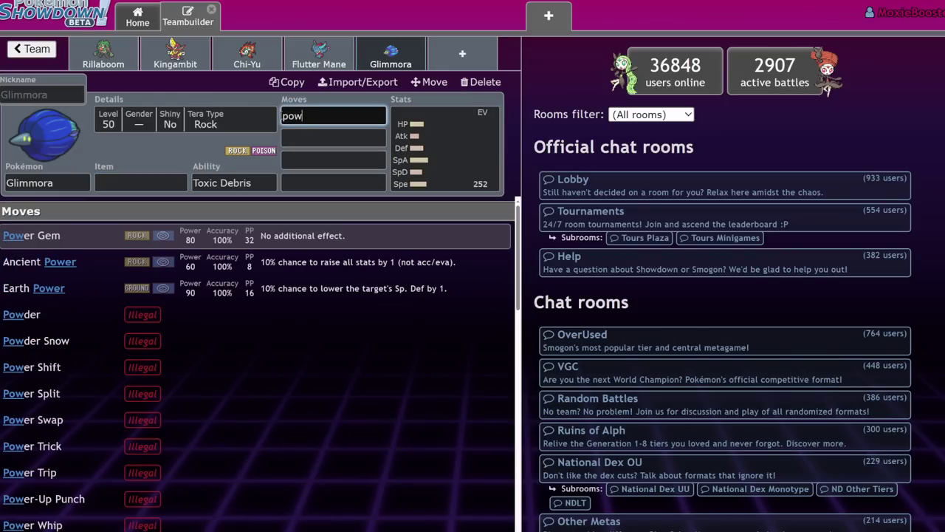
{"action": "key", "text": "Return"}
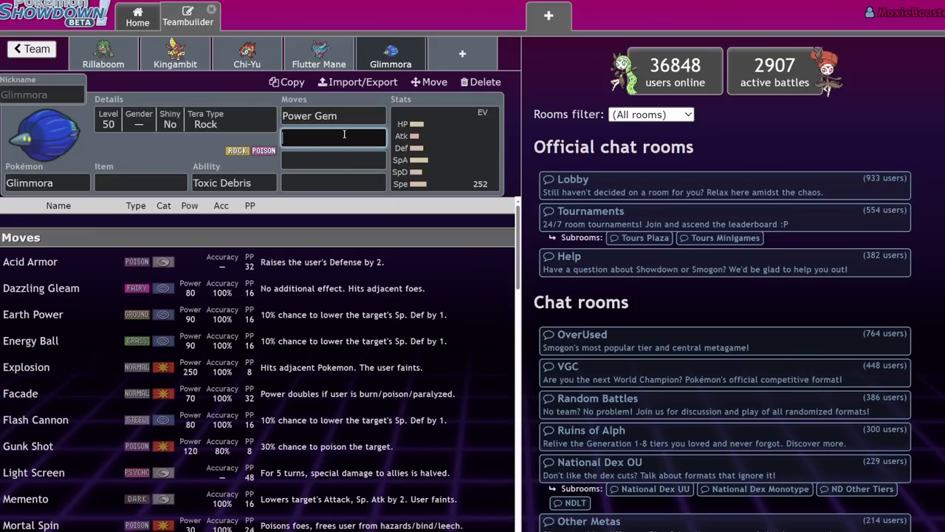
{"action": "type", "text": "mor"}
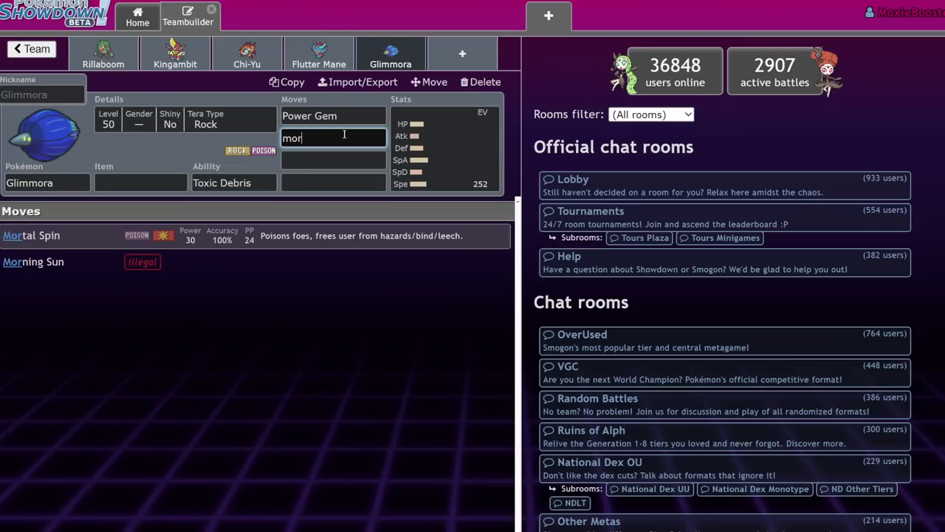
{"action": "key", "text": "Return"}
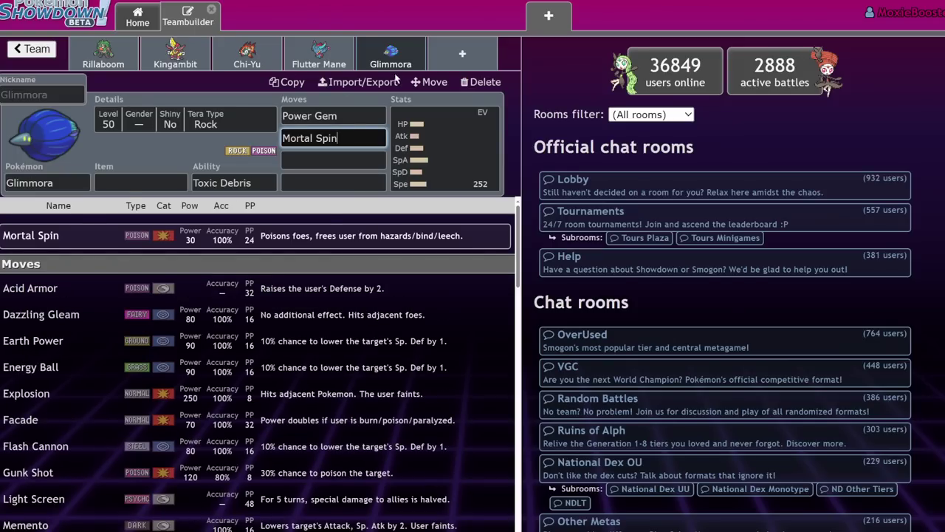
- Filter the Pokémon list for a new team slot by the move Rapid Spin and examine which Pokémon can learn it
{"action": "left_click", "coordinate": [457, 65]}
{"action": "type", "text": "rapid sp"}
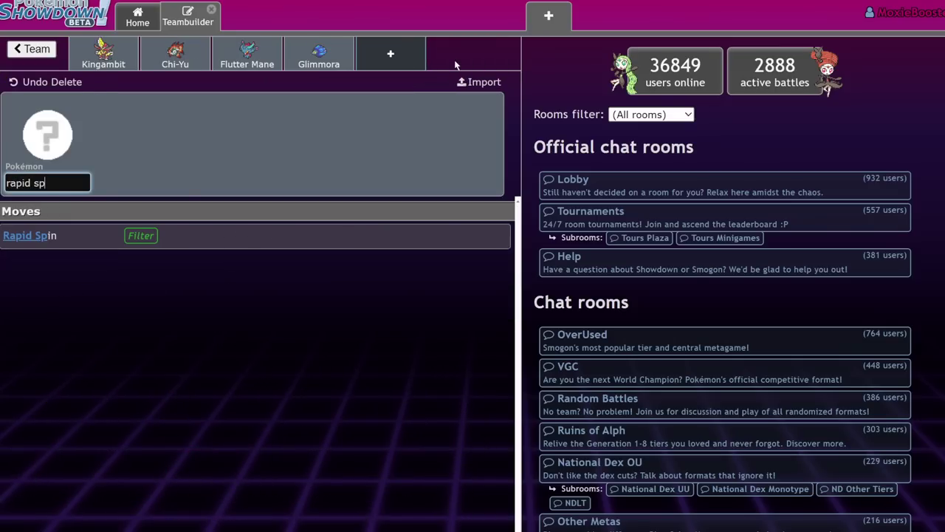
{"action": "key", "text": "Return"}
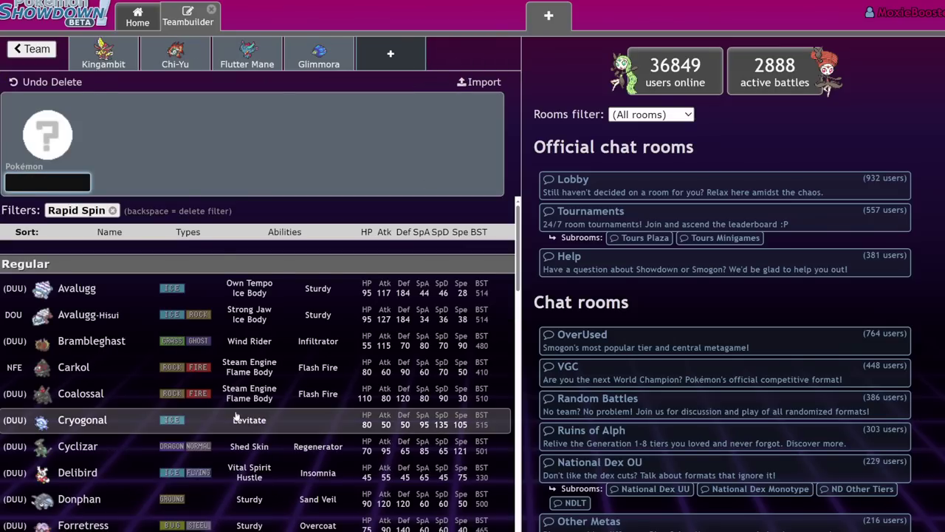
{"action": "scroll", "coordinate": [147, 332], "scroll_direction": "down", "scroll_amount": 4}
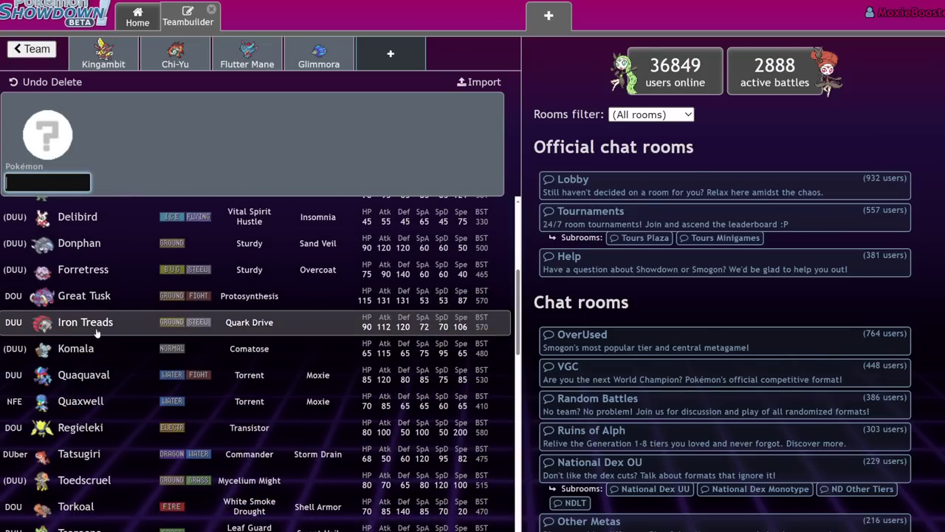
{"action": "scroll", "coordinate": [103, 317], "scroll_direction": "down", "scroll_amount": 3}
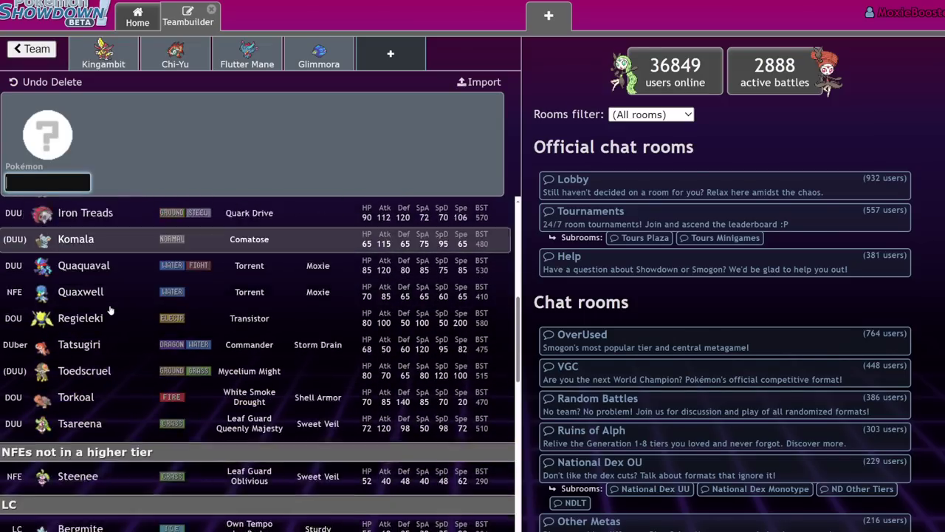
{"action": "scroll", "coordinate": [110, 318], "scroll_direction": "up", "scroll_amount": 7}
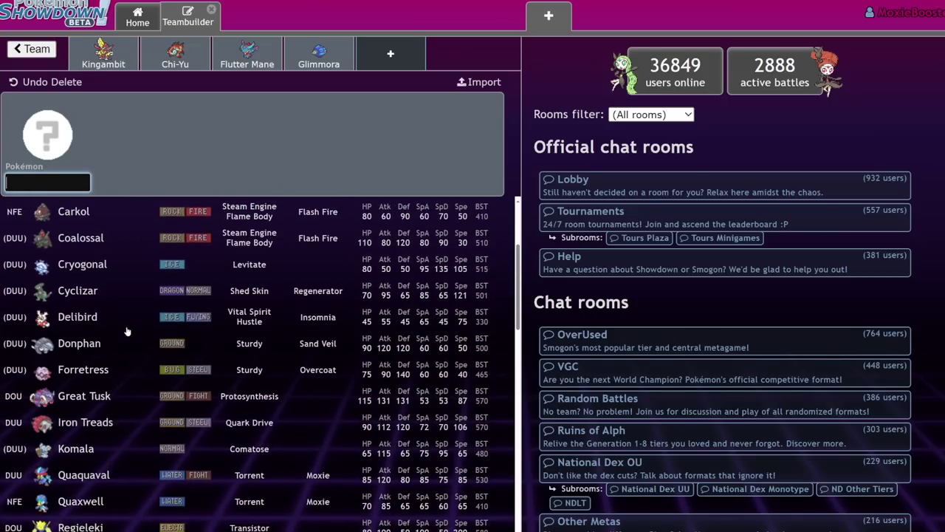
{"action": "scroll", "coordinate": [127, 332], "scroll_direction": "down", "scroll_amount": 3}
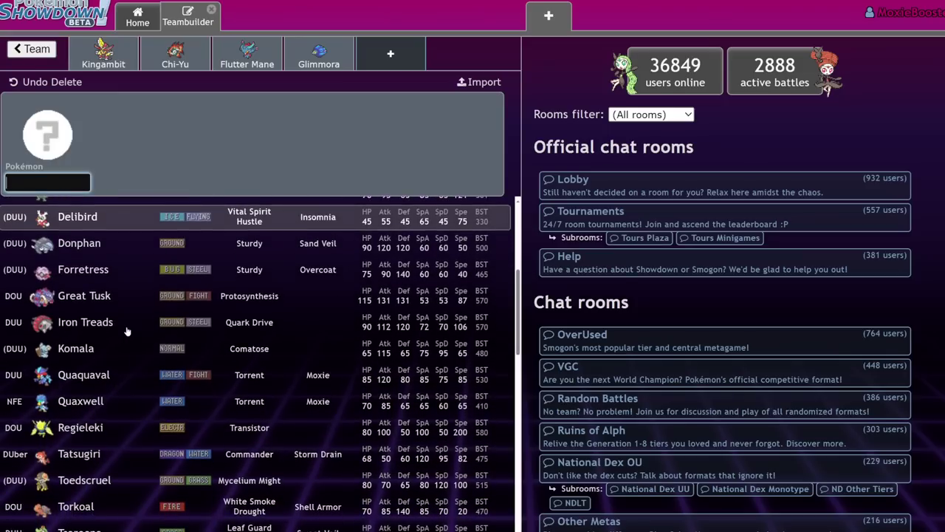
{"action": "scroll", "coordinate": [127, 332], "scroll_direction": "down", "scroll_amount": 3}
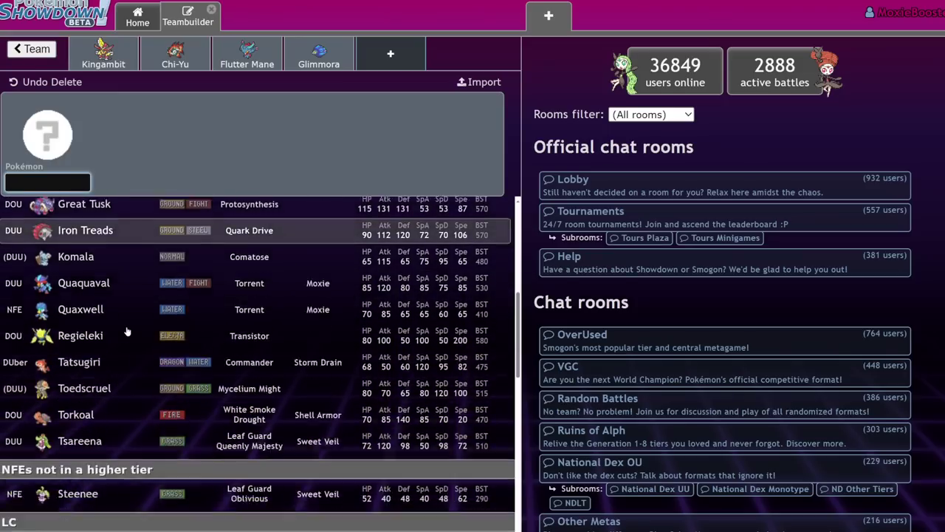
{"action": "scroll", "coordinate": [127, 331], "scroll_direction": "up", "scroll_amount": 1}
{"action": "scroll", "coordinate": [127, 331], "scroll_direction": "down", "scroll_amount": 1}
{"action": "scroll", "coordinate": [127, 332], "scroll_direction": "up", "scroll_amount": 6}
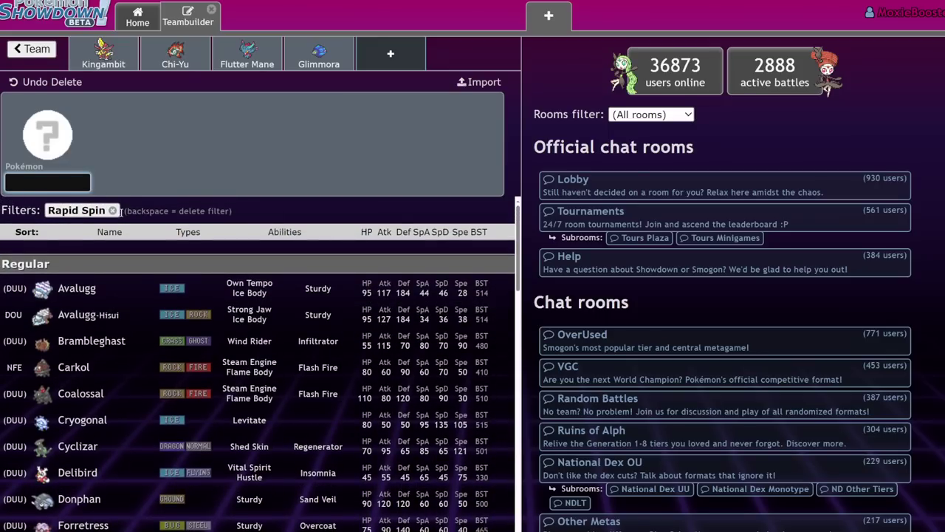
{"action": "scroll", "coordinate": [95, 221], "scroll_direction": "down", "scroll_amount": 2}
{"action": "scroll", "coordinate": [95, 221], "scroll_direction": "up", "scroll_amount": 1}
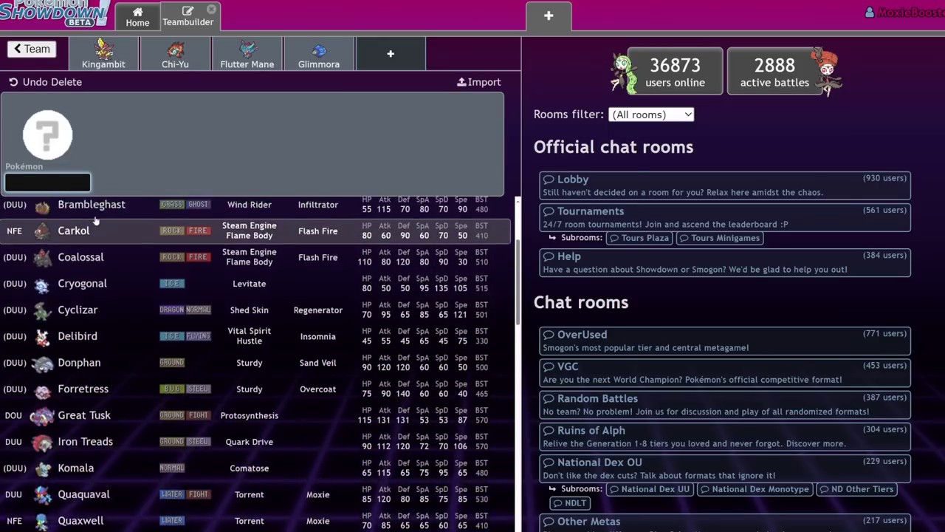
{"action": "scroll", "coordinate": [95, 221], "scroll_direction": "up", "scroll_amount": 1}
- Replace the move filter for the new team slot with Defog and examine which Pokémon can learn it
{"action": "key", "text": "BackSpace"}
{"action": "type", "text": "def"}
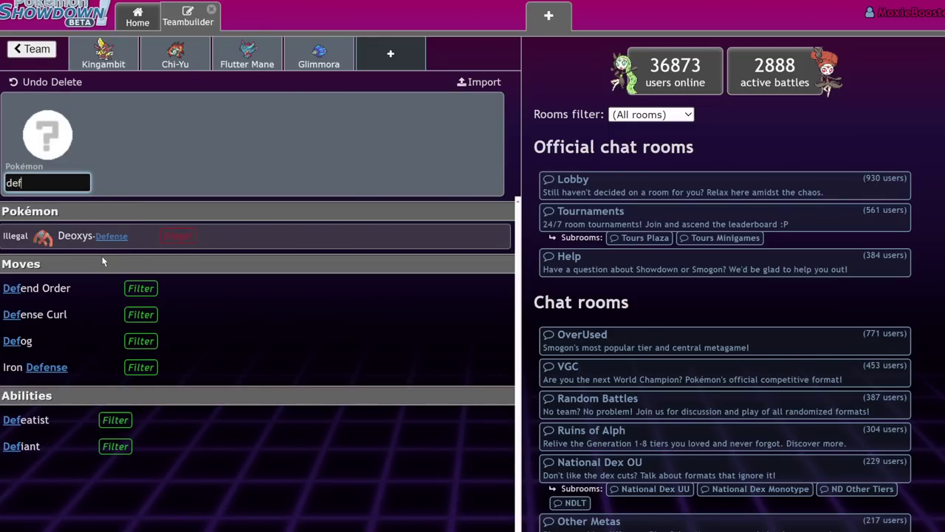
{"action": "left_click", "coordinate": [74, 341]}
{"action": "scroll", "coordinate": [198, 369], "scroll_direction": "down", "scroll_amount": 2}
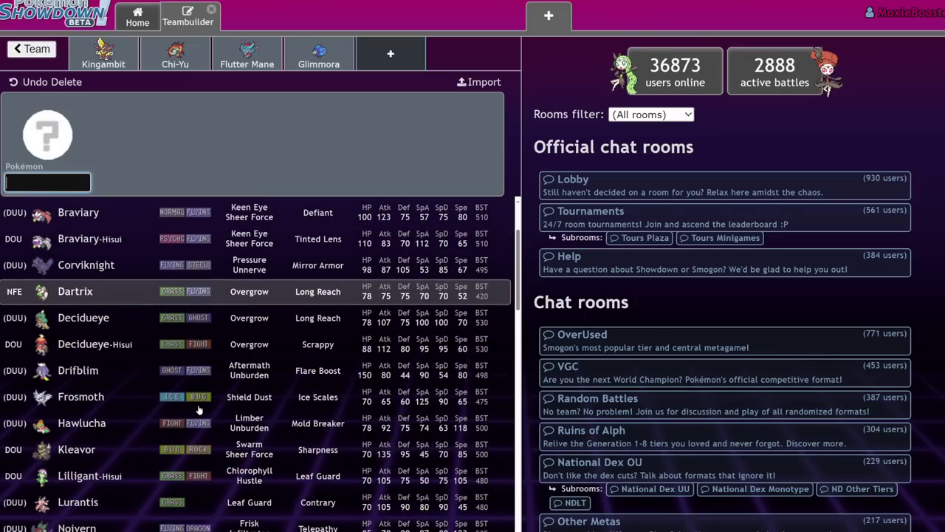
{"action": "scroll", "coordinate": [198, 410], "scroll_direction": "down", "scroll_amount": 5}
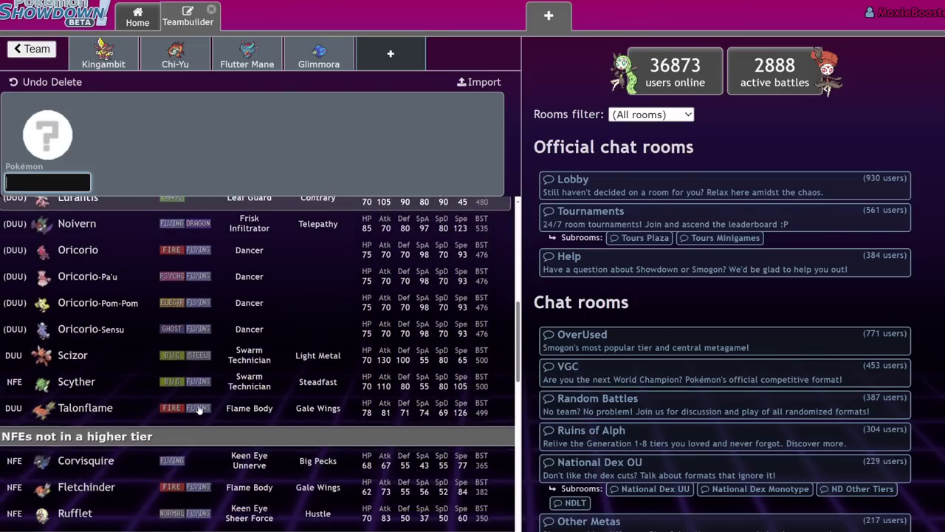
{"action": "scroll", "coordinate": [198, 410], "scroll_direction": "up", "scroll_amount": 5}
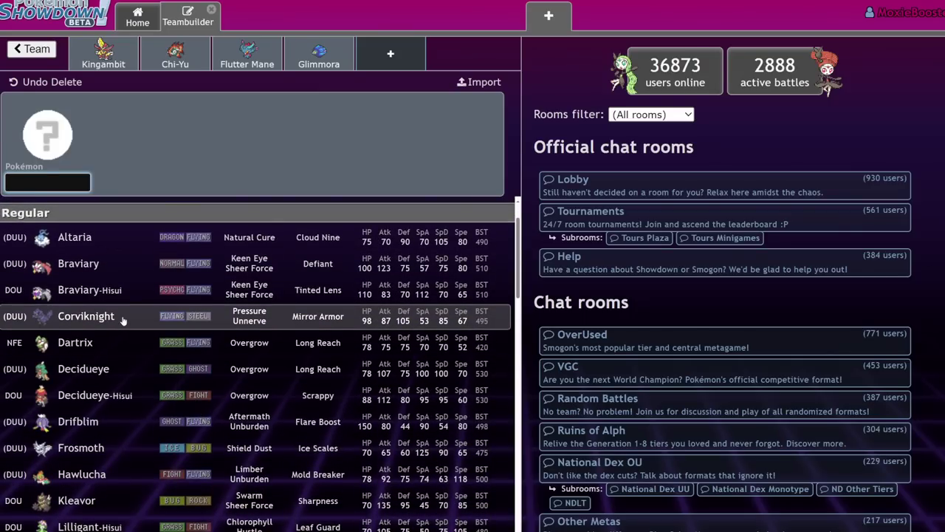
{"action": "scroll", "coordinate": [123, 319], "scroll_direction": "down", "scroll_amount": 1}
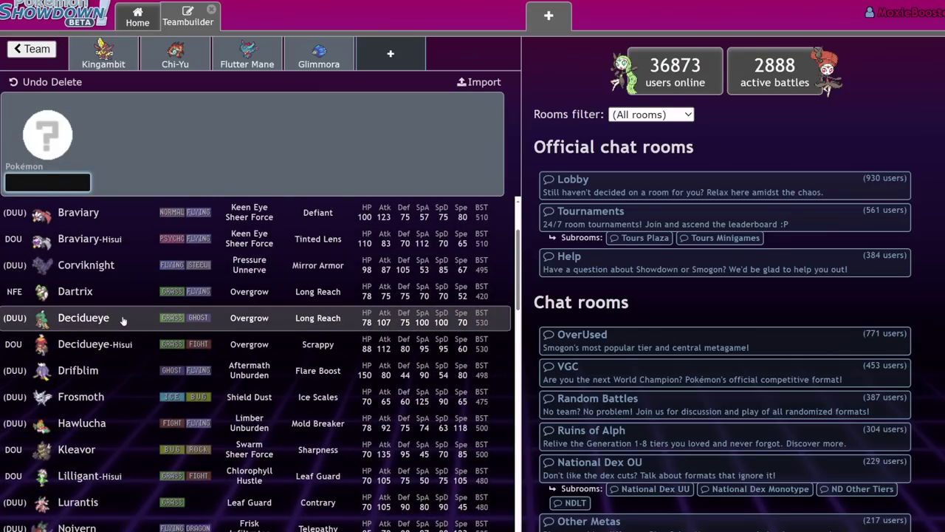
{"action": "scroll", "coordinate": [123, 319], "scroll_direction": "up", "scroll_amount": 2}
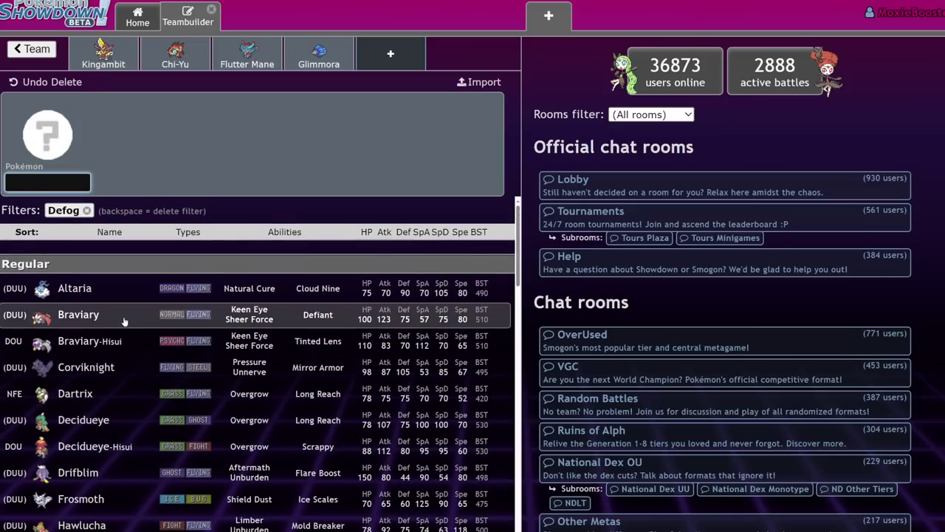
- Leave the empty slot for the team overview and open the EV spread of the Focus Sash Kleavor
{"action": "left_click", "coordinate": [45, 82]}
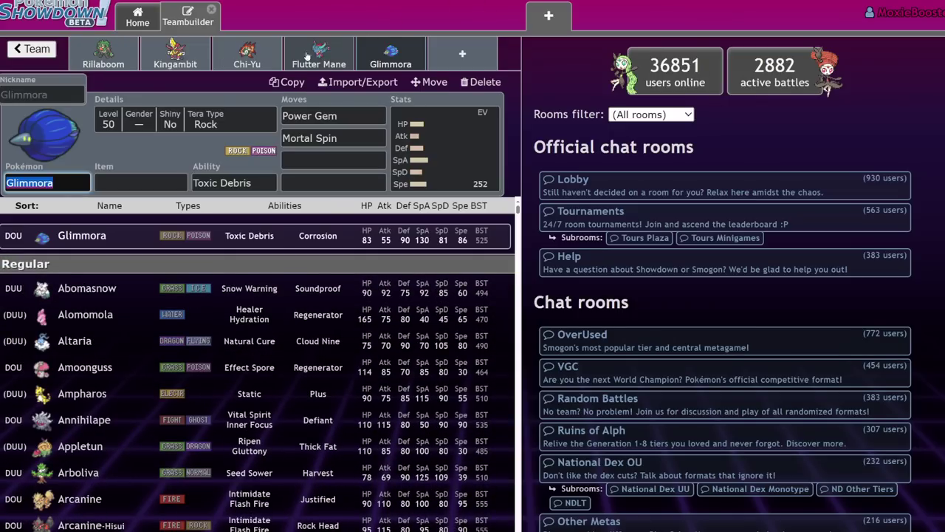
{"action": "left_click", "coordinate": [40, 50]}
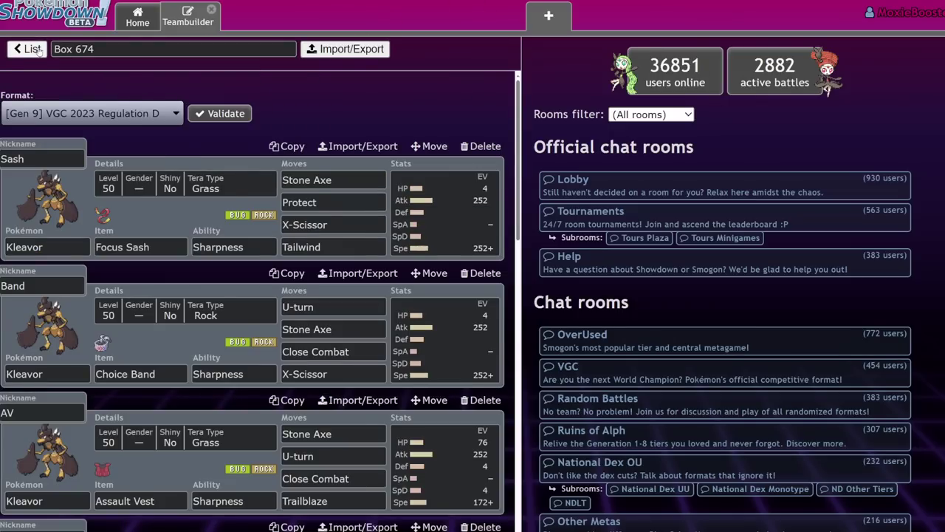
{"action": "left_click", "coordinate": [30, 50]}
{"action": "left_click", "coordinate": [284, 268]}
{"action": "left_click", "coordinate": [443, 210]}
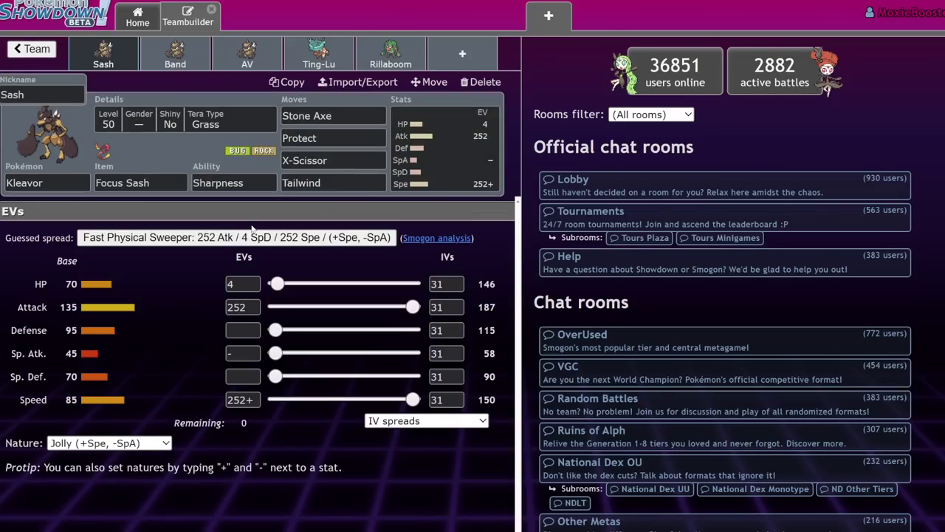